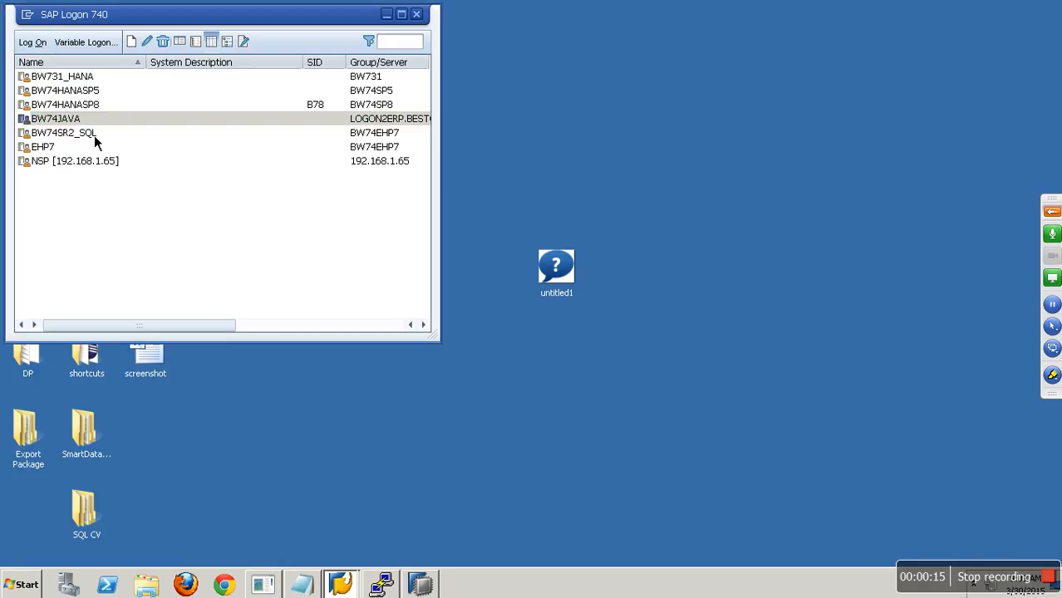
# Log on to client 001 as sapuser with the account password.
pyautogui.write('sapuser')
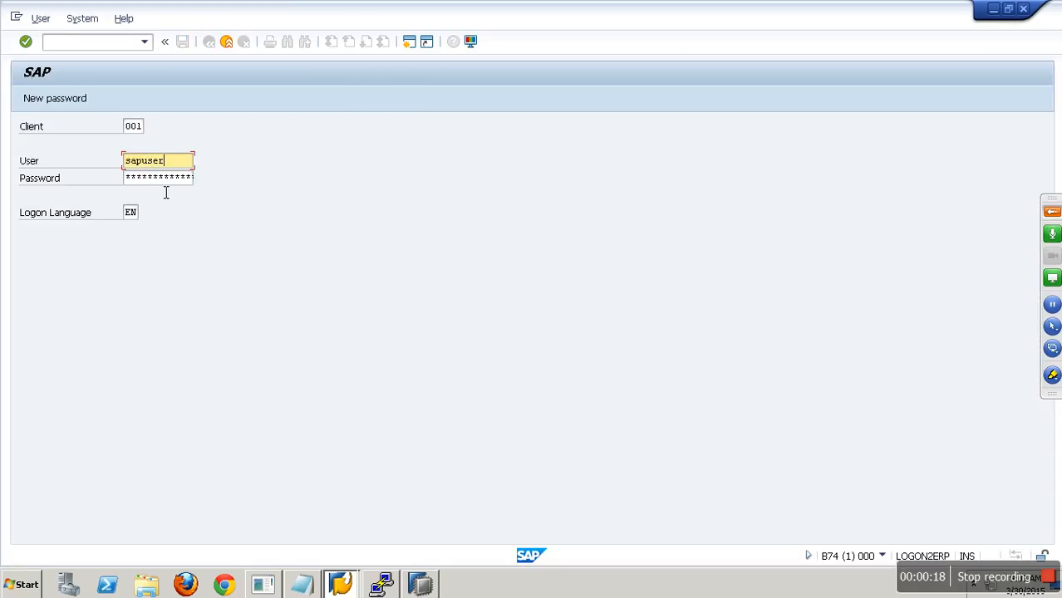
pyautogui.press('Tab')
pyautogui.write('****')
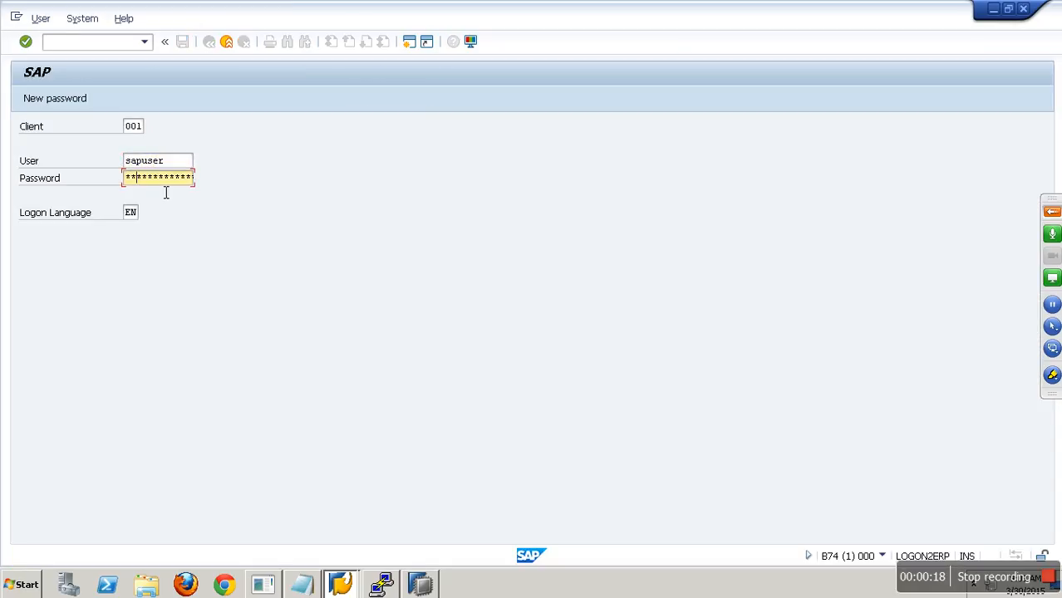
pyautogui.write('**')
pyautogui.press('Return')
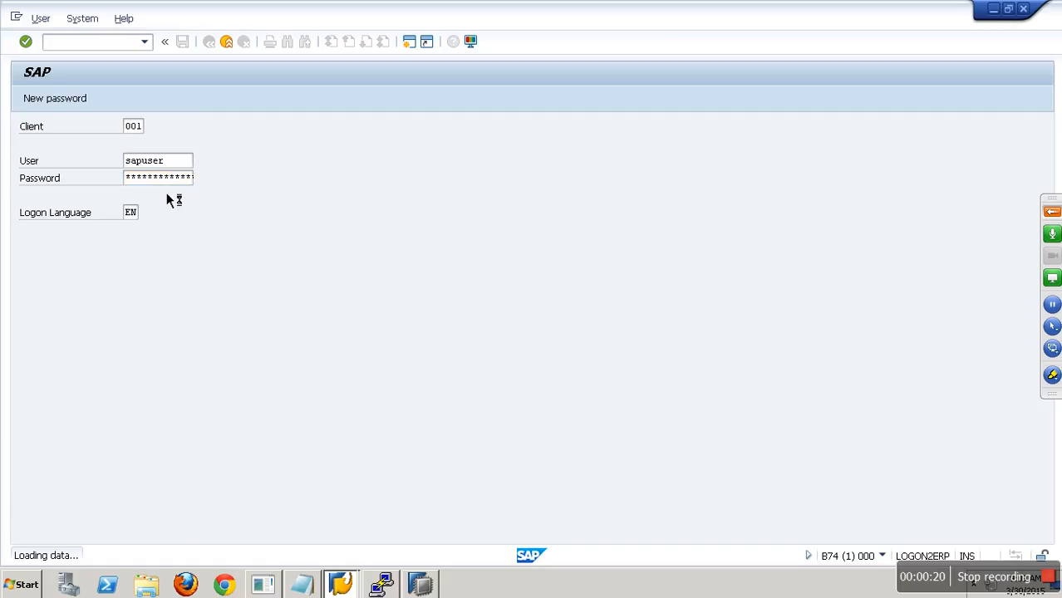
# Open the source systems overview of transaction RSA1 and collapse the File folder.
pyautogui.write('rsa1')
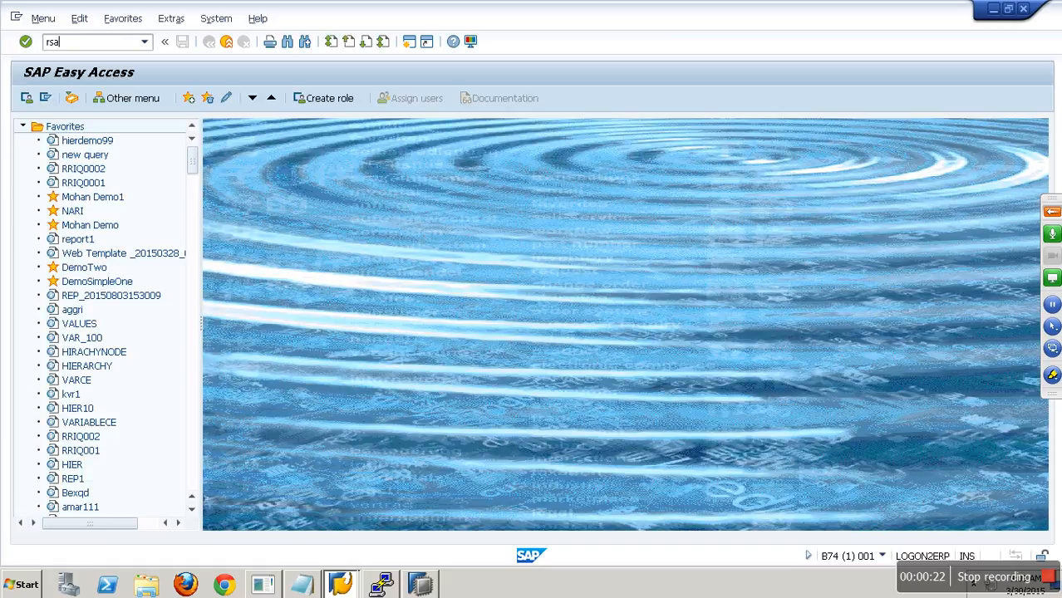
pyautogui.press('Return')
pyautogui.write('rsa1')
pyautogui.press('Return')
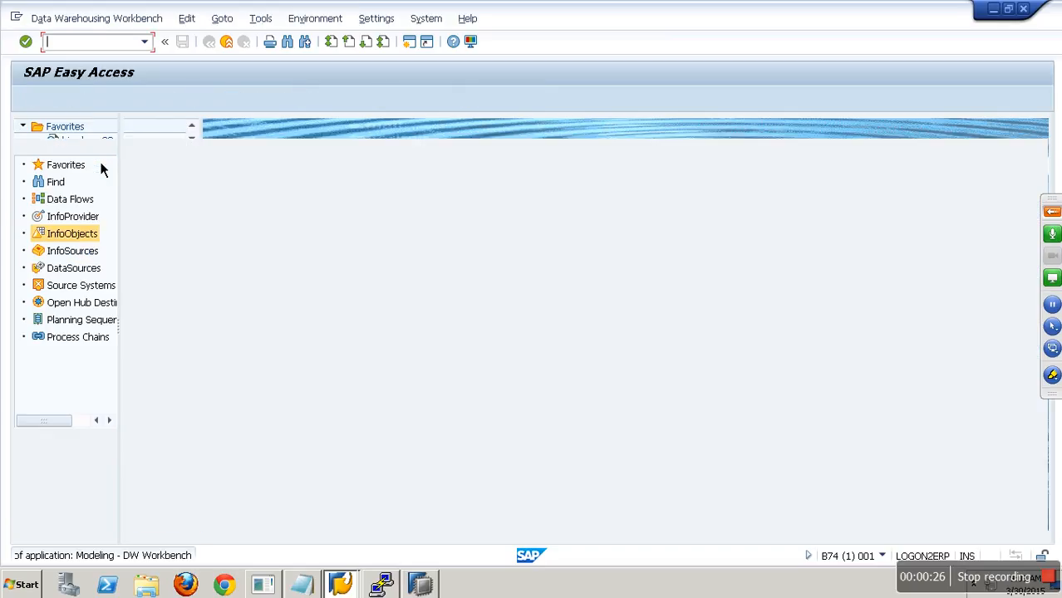
pyautogui.click(94, 288)
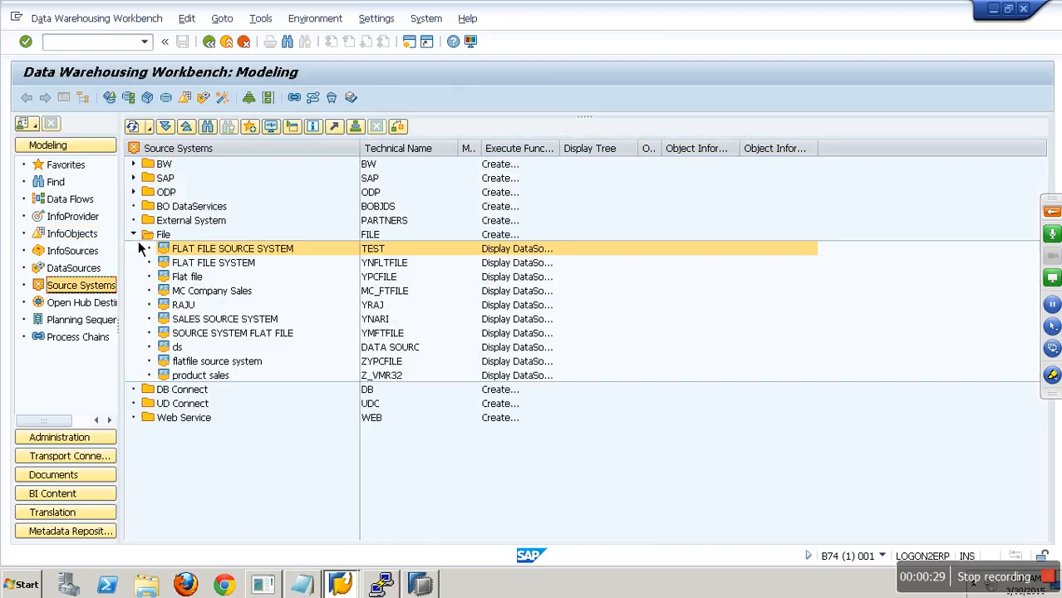
pyautogui.click(135, 237)
pyautogui.click(169, 239)
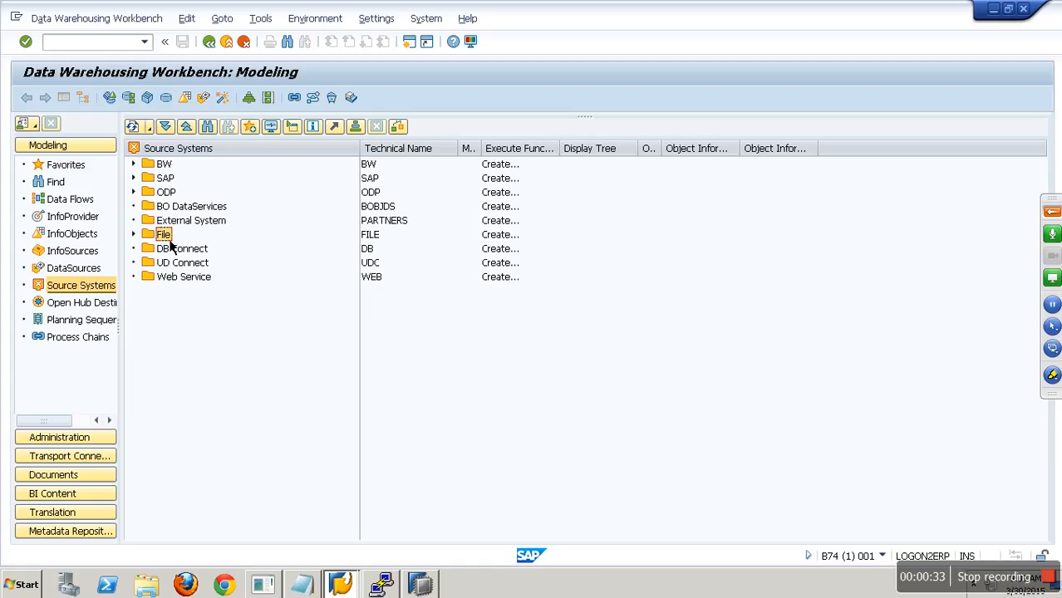
# Try to create a DB Connect source system with the logical name zdfsf and the description fghjthry.
pyautogui.click(176, 252)
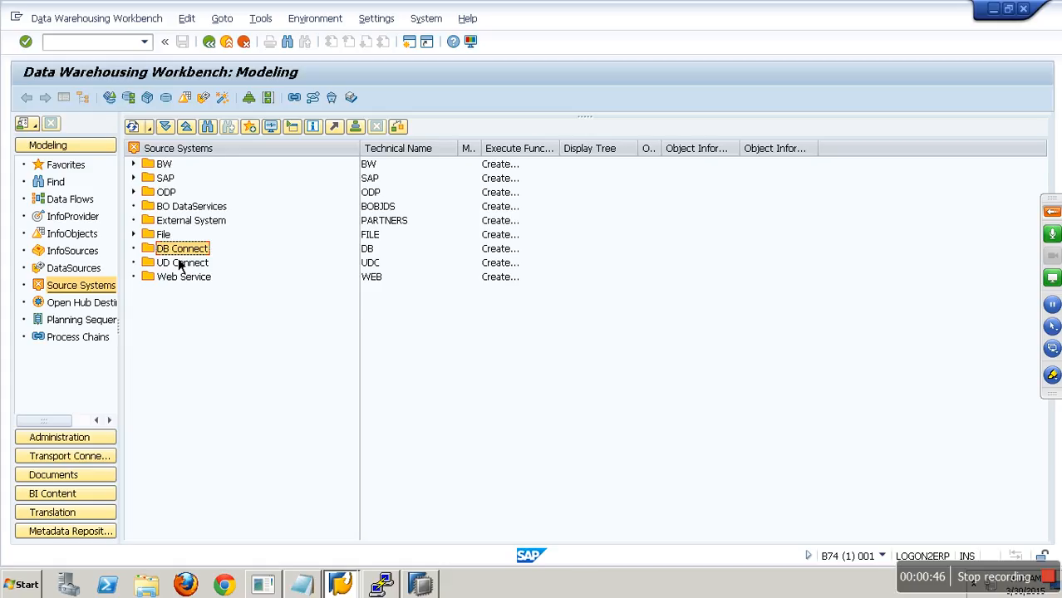
pyautogui.rightClick(178, 260)
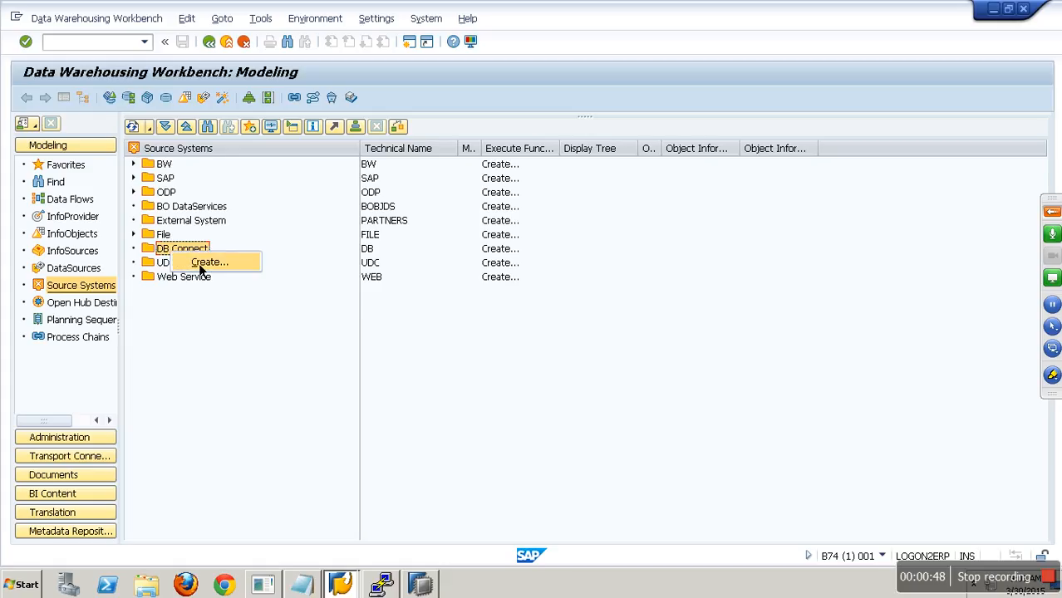
pyautogui.click(223, 262)
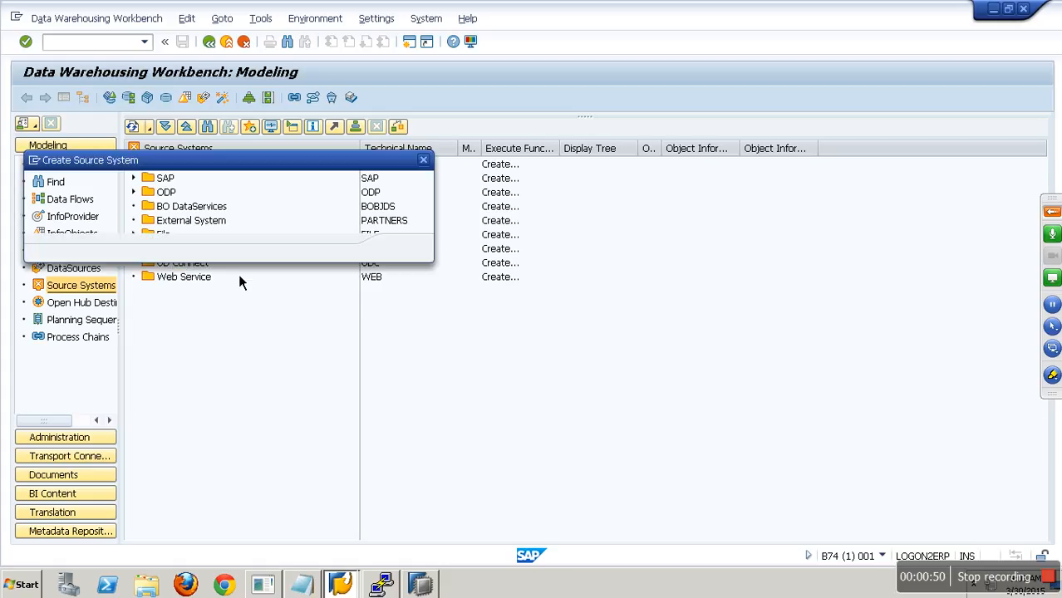
pyautogui.write('zdfsf')
pyautogui.click(298, 204)
pyautogui.write('fghjthry')
pyautogui.press('Return')
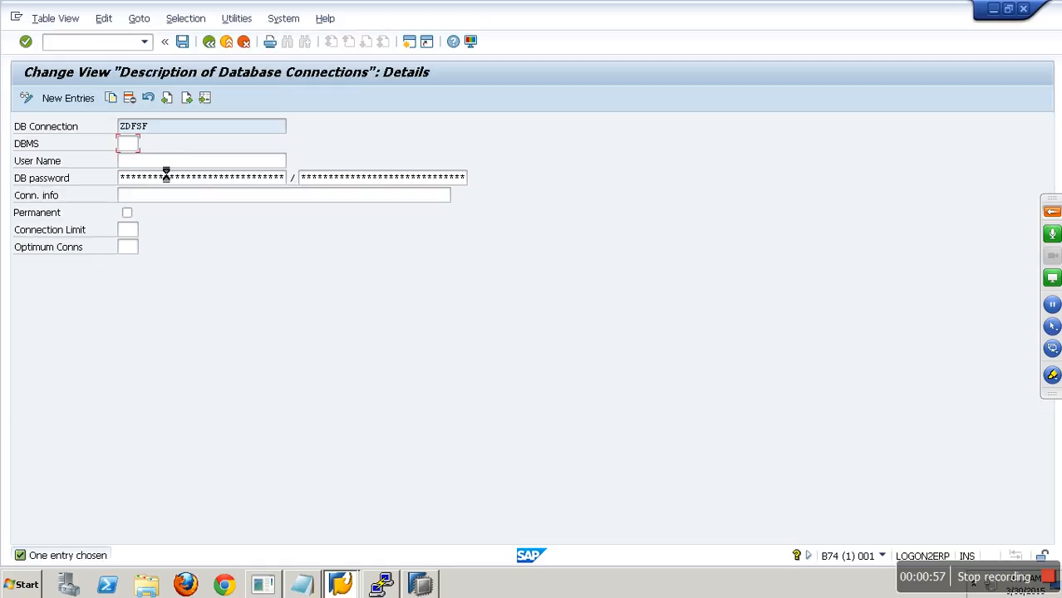
# Examine the database systems offered as DBMS for the connection, and cancel creating the source system.
pyautogui.press('F4')
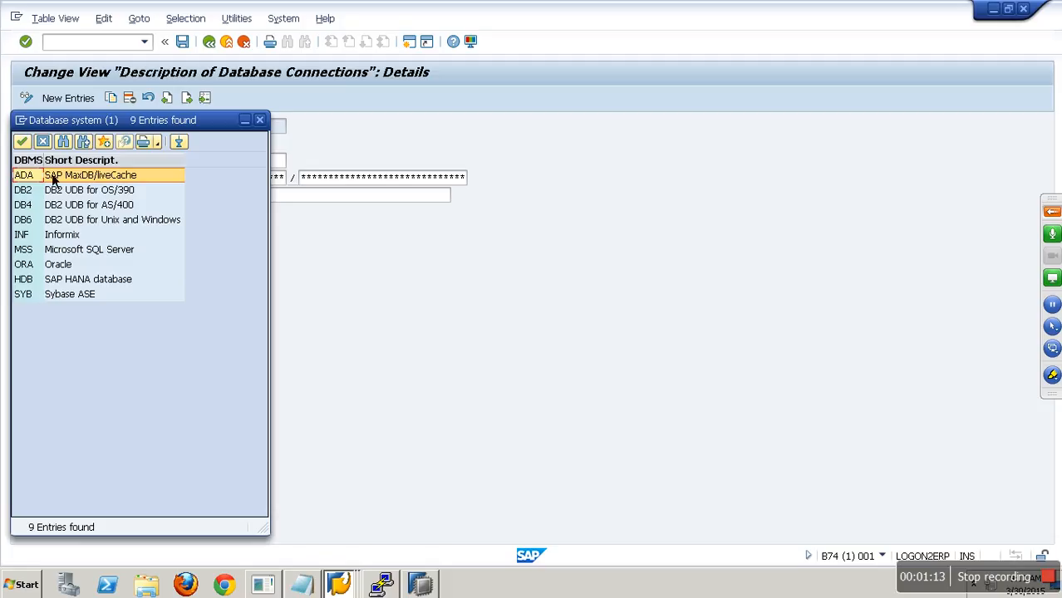
pyautogui.click(47, 145)
pyautogui.click(243, 42)
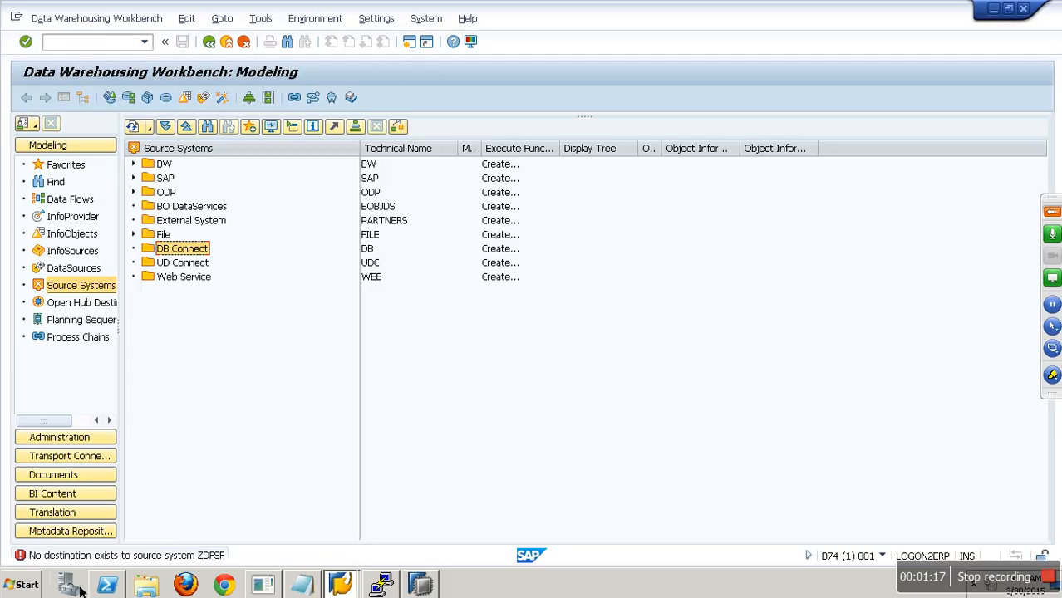
# Switch to Excel with a new blank workbook and dismiss the Office activation wizard.
pyautogui.click(22, 584)
pyautogui.click(85, 284)
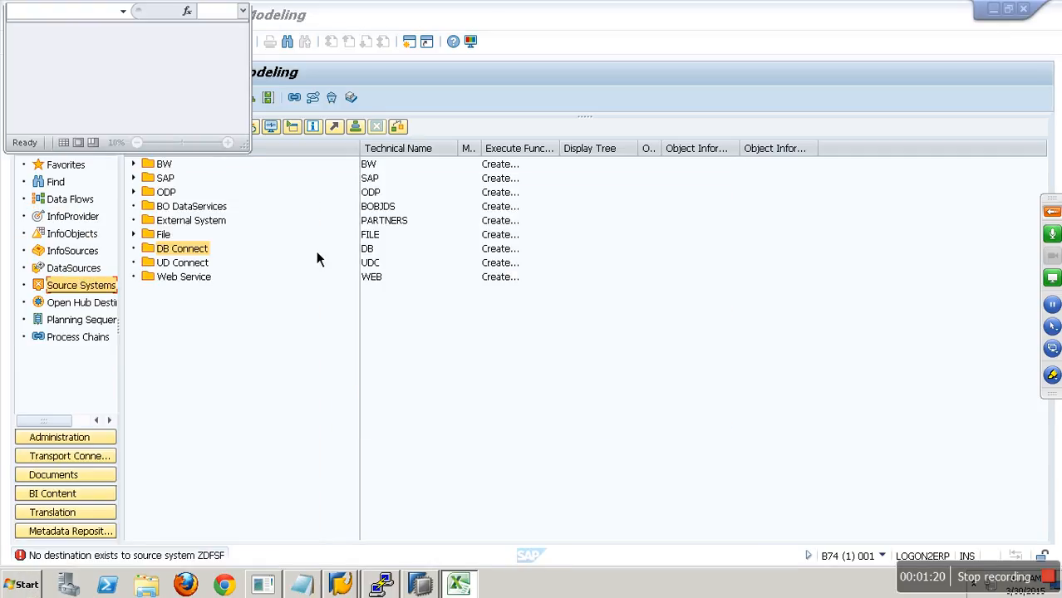
pyautogui.click(227, 10)
pyautogui.click(218, 214)
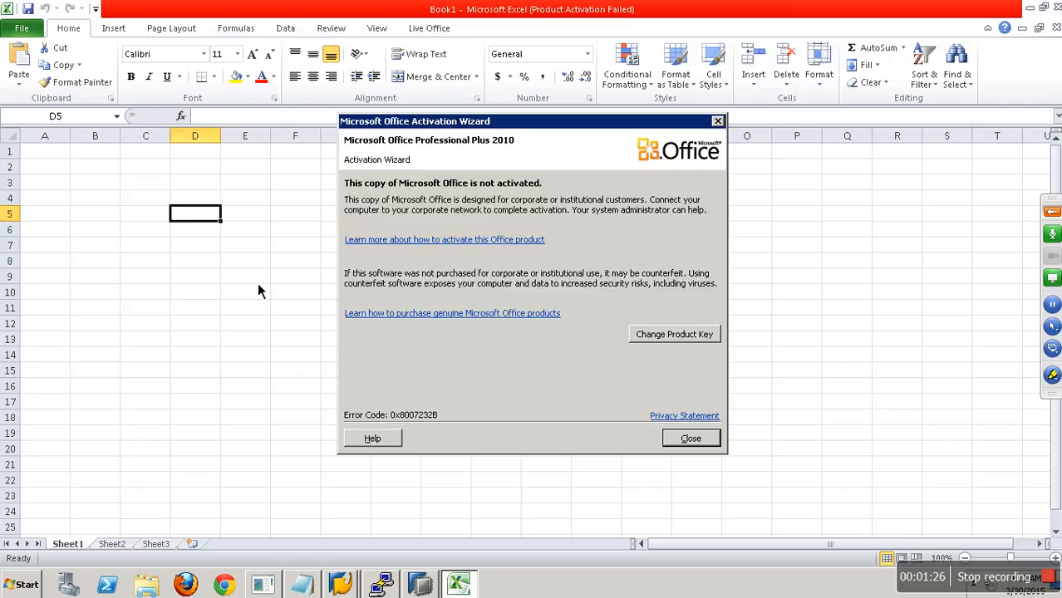
pyautogui.click(669, 440)
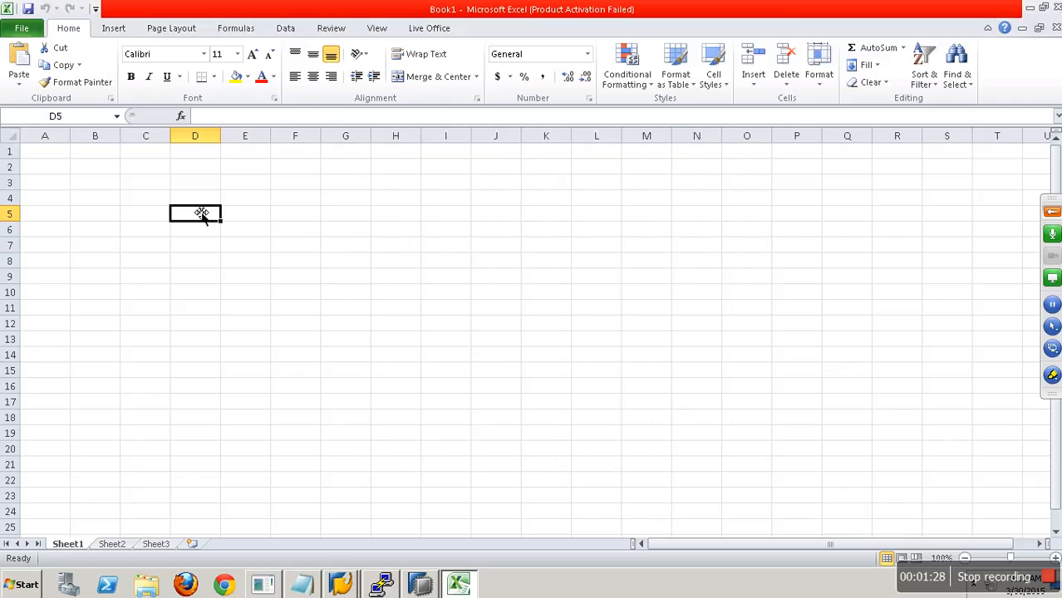
# Put an outside border around cells D5:E8 and enter bw in cell D5.
pyautogui.moveTo(211, 222); pyautogui.dragTo(260, 274)
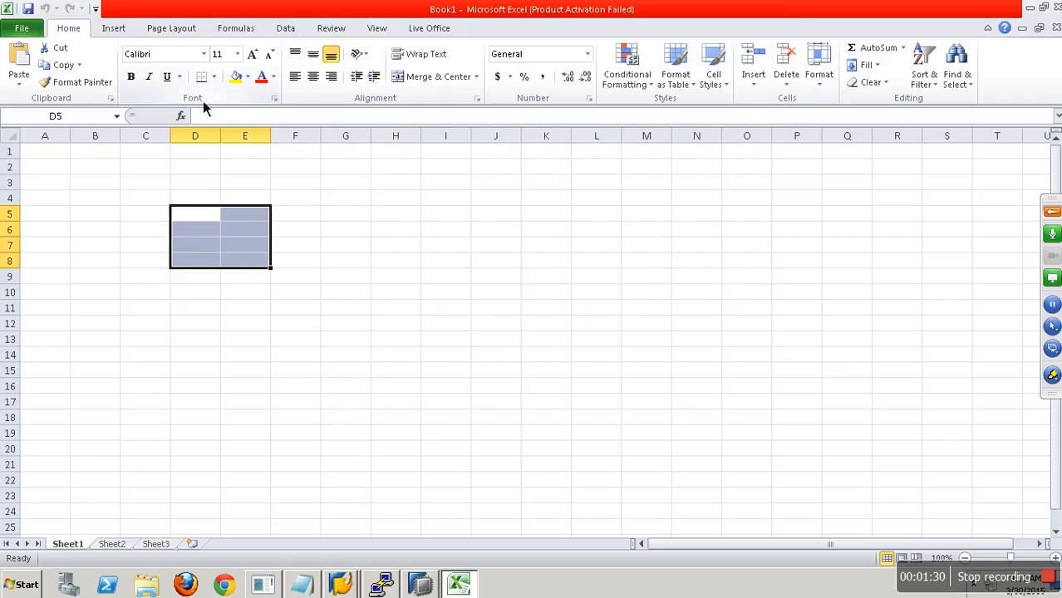
pyautogui.click(213, 77)
pyautogui.click(236, 236)
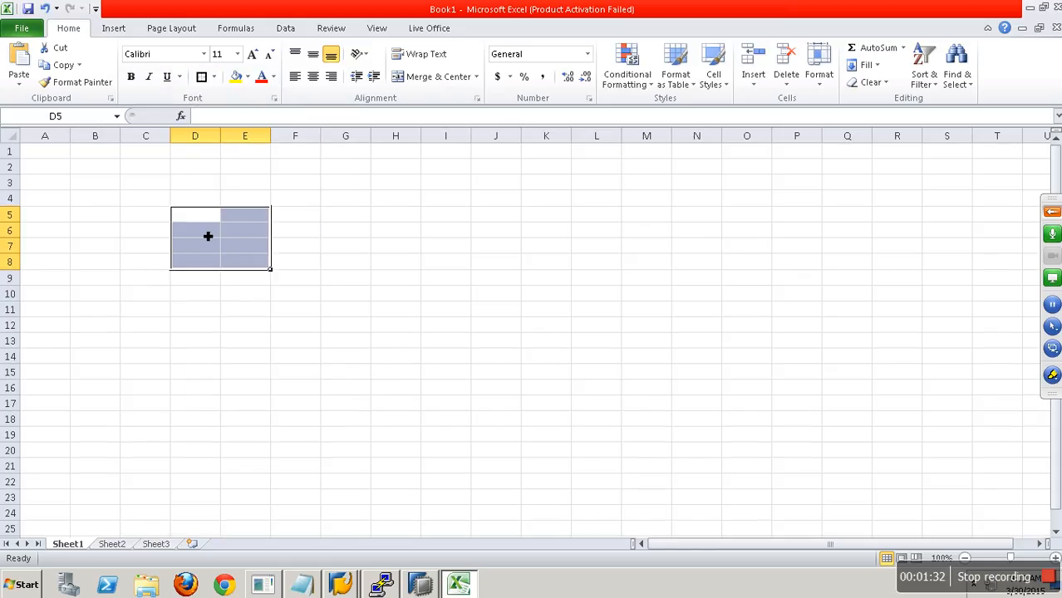
pyautogui.click(200, 218)
pyautogui.write('bw')
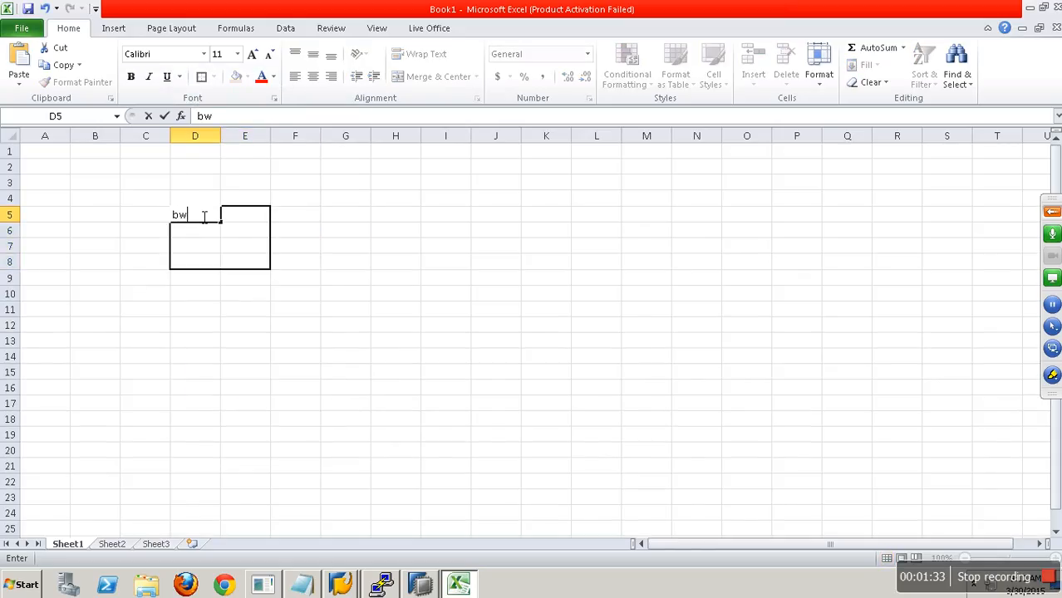
pyautogui.click(192, 281)
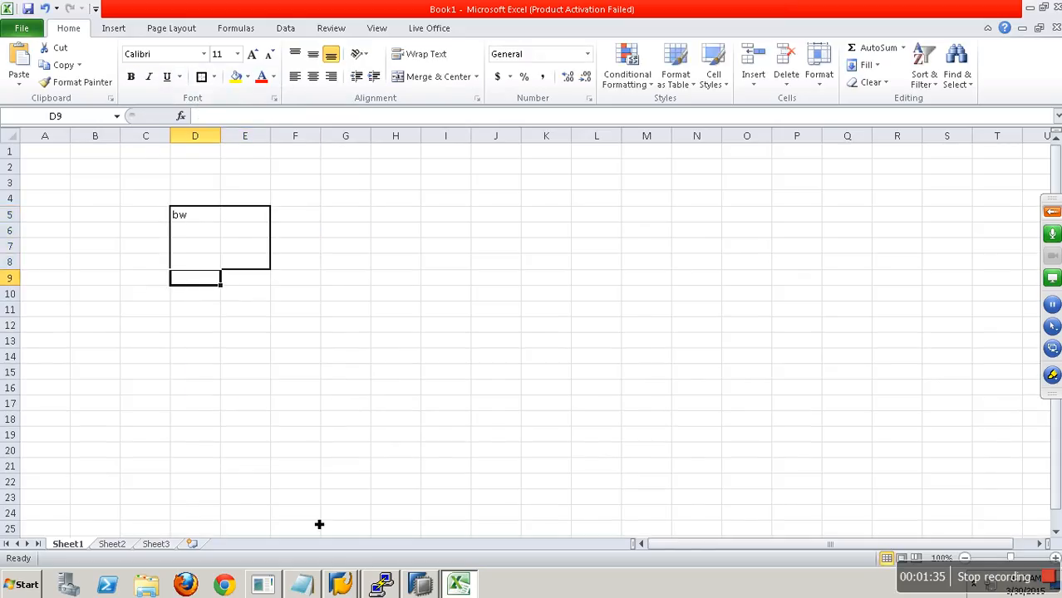
# Switch to the SAP Data Warehousing Workbench and check which database system is listed in the system status.
pyautogui.click(355, 586)
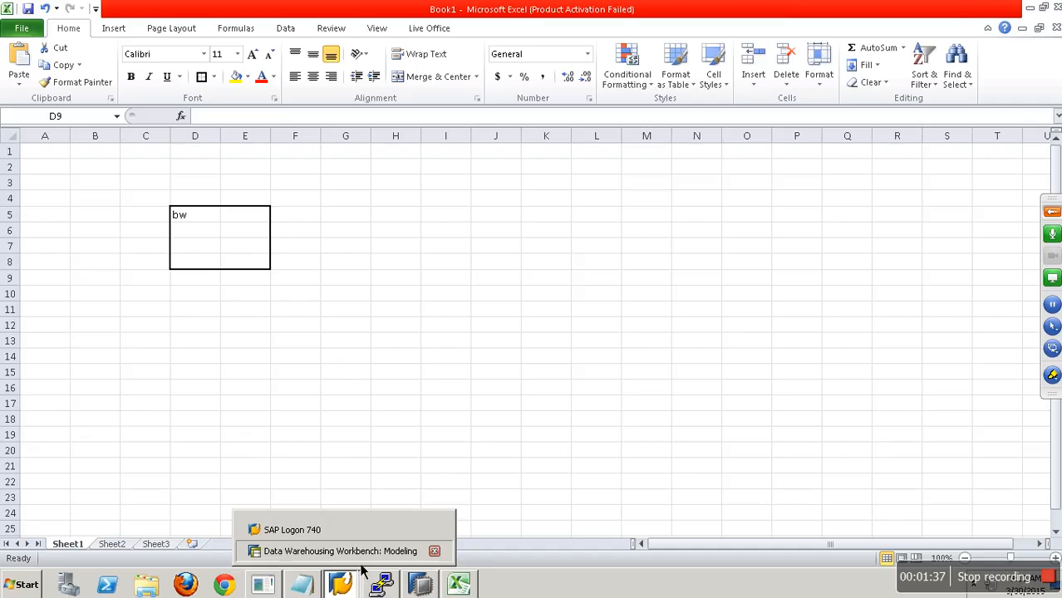
pyautogui.click(357, 415)
pyautogui.click(389, 23)
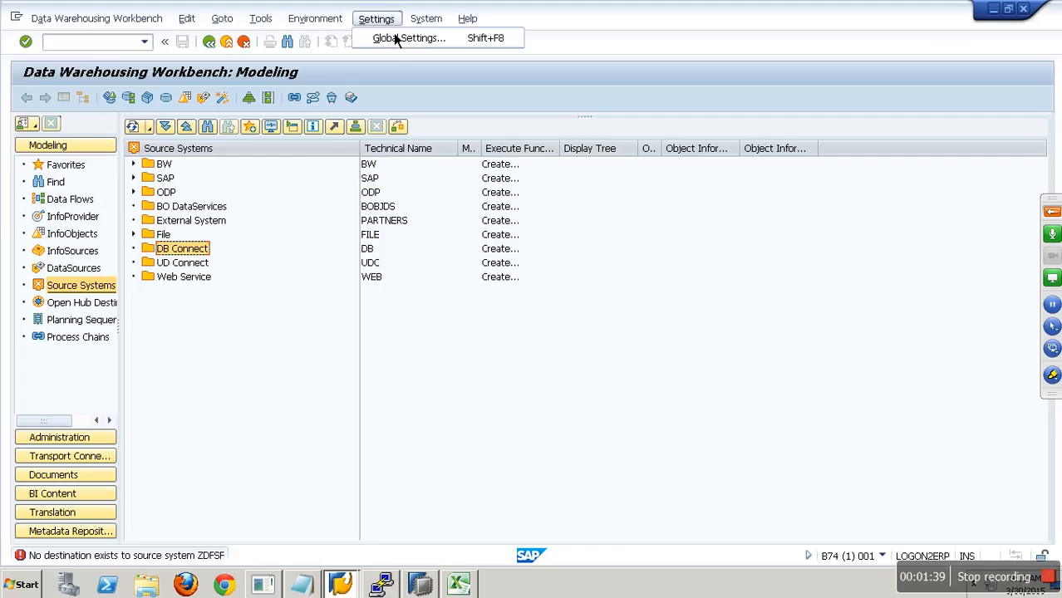
pyautogui.moveTo(426, 25)
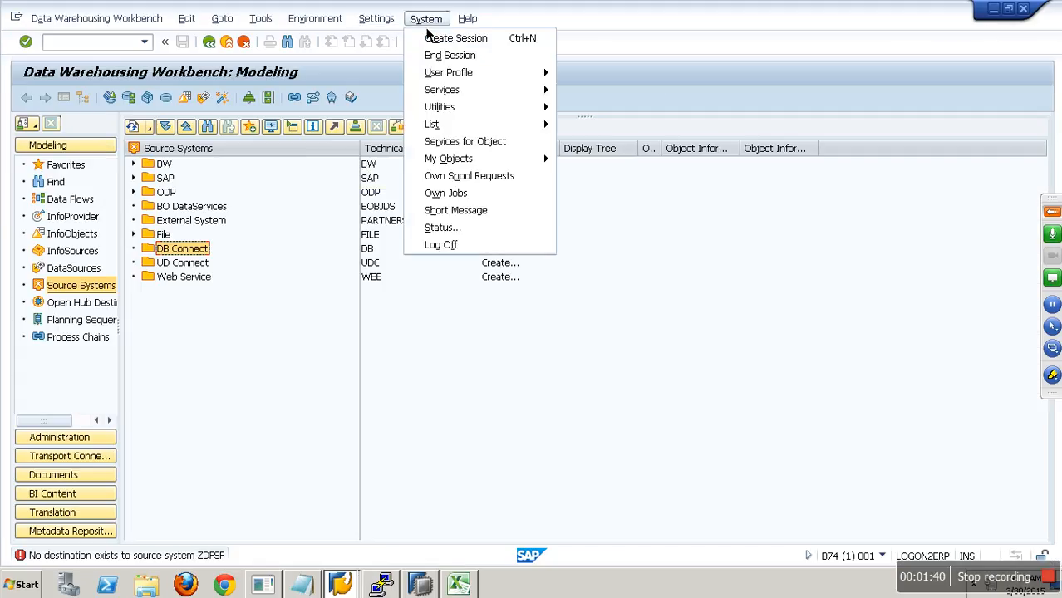
pyautogui.click(442, 228)
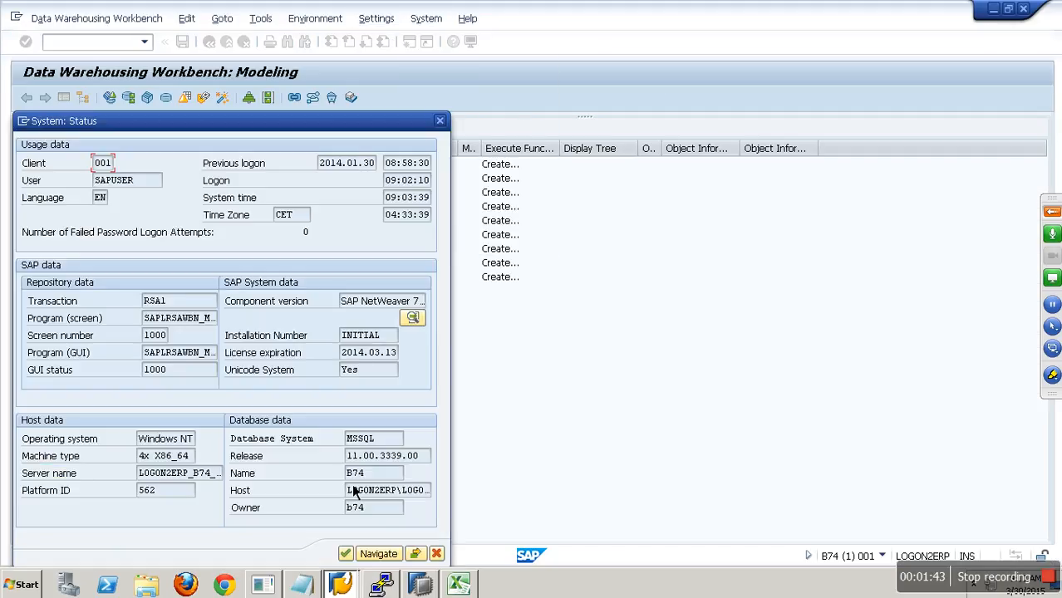
pyautogui.moveTo(389, 446); pyautogui.dragTo(328, 445)
# Switch to Excel and draw a can shape about 1.37 by 0.53 inches directly beneath the bw box, labelled MSSQL.
pyautogui.click(464, 588)
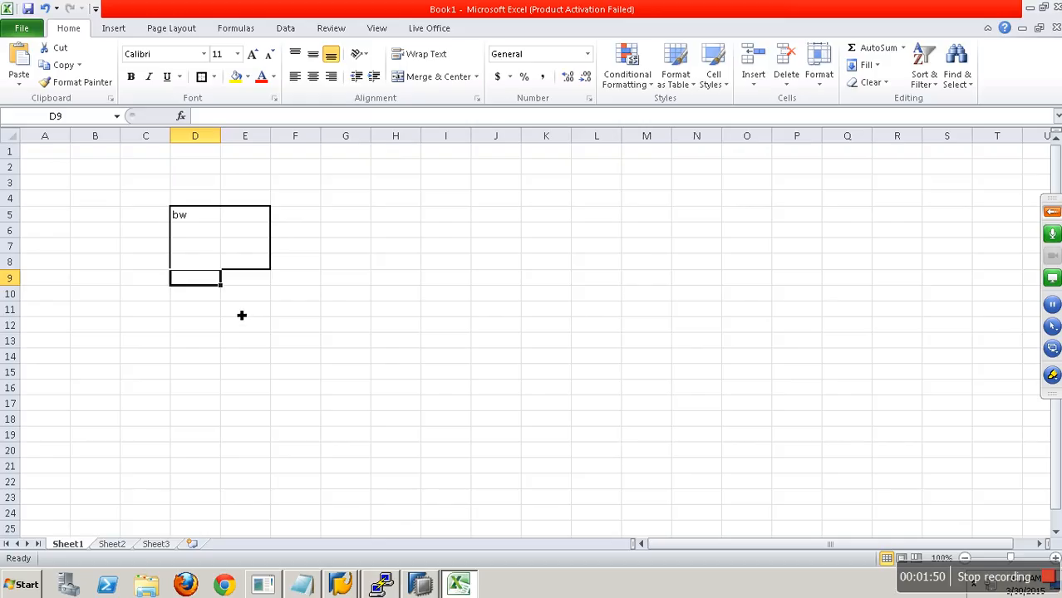
pyautogui.click(114, 28)
pyautogui.click(170, 79)
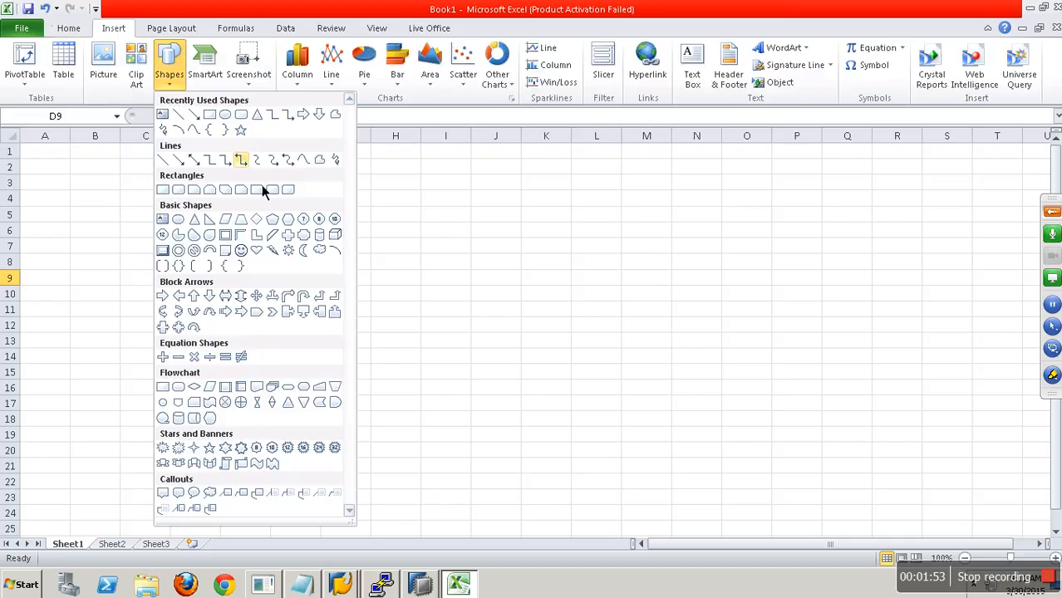
pyautogui.click(328, 240)
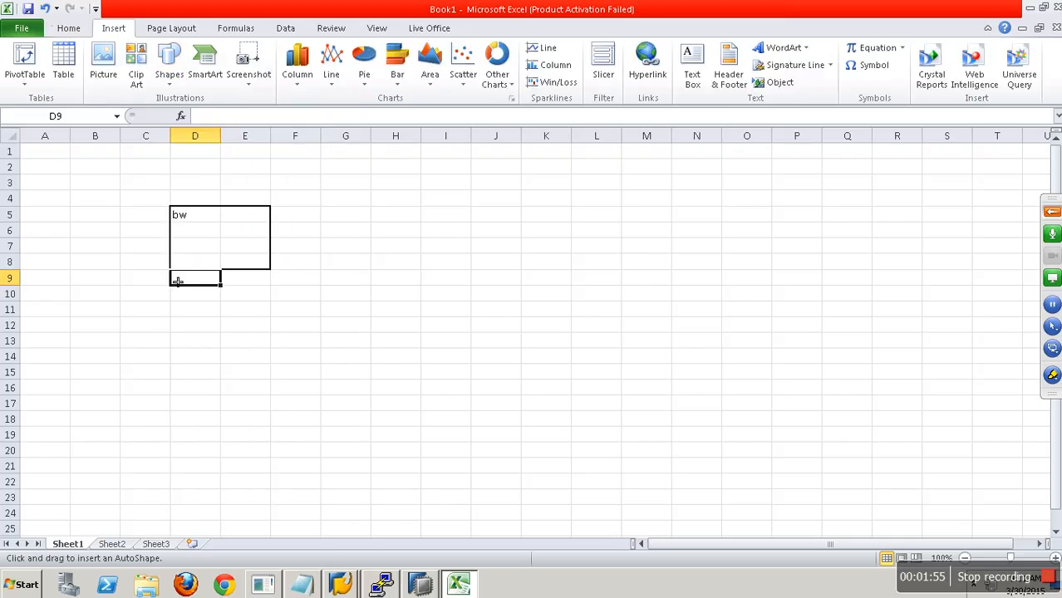
pyautogui.moveTo(182, 281); pyautogui.dragTo(275, 311)
pyautogui.write('MS')
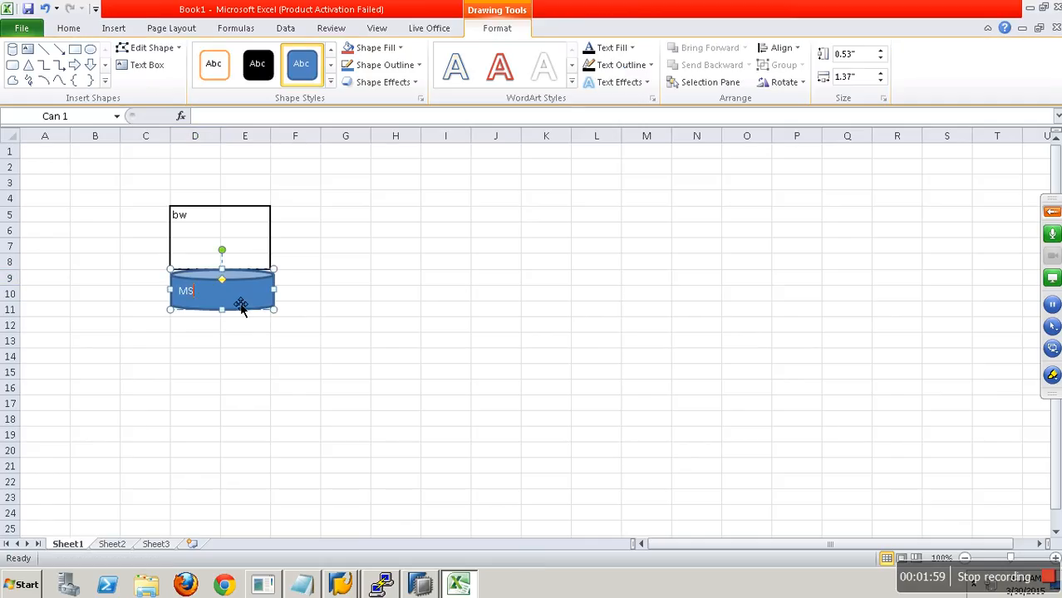
pyautogui.write('SQL')
pyautogui.click(395, 307)
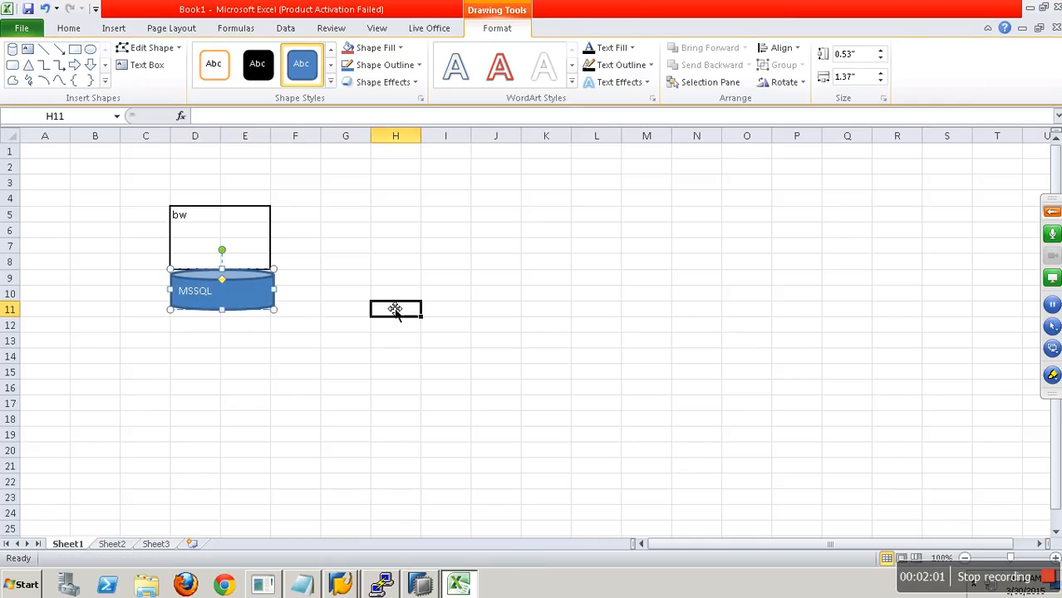
pyautogui.moveTo(198, 227); pyautogui.dragTo(249, 325)
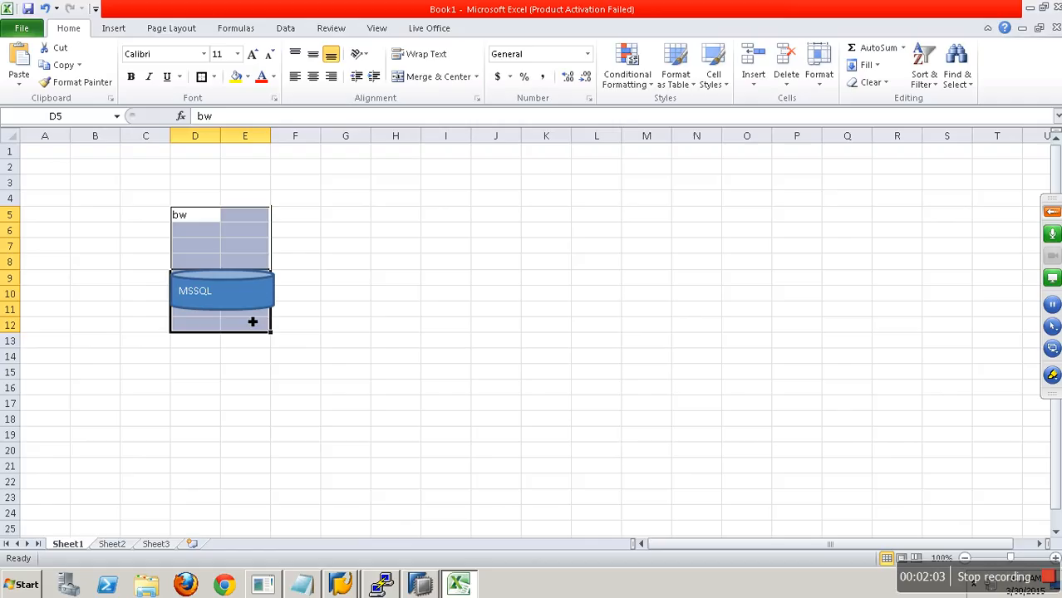
pyautogui.click(389, 266)
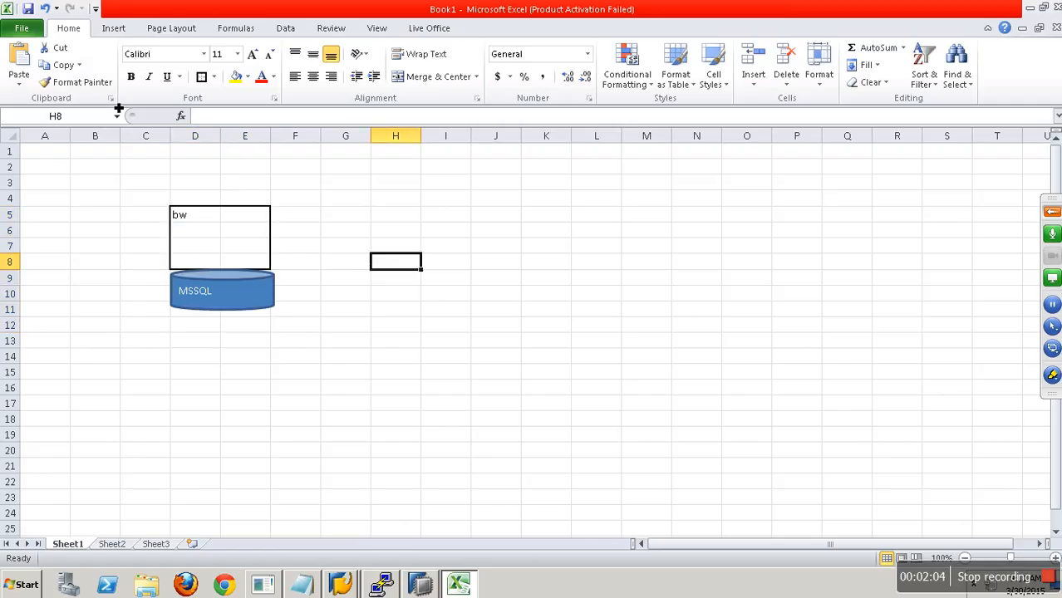
# Draw a second can shape about 1.33 by 0.91 inches over columns I and J, rows 5 to 9, labelled HANA.
pyautogui.click(114, 32)
pyautogui.click(171, 81)
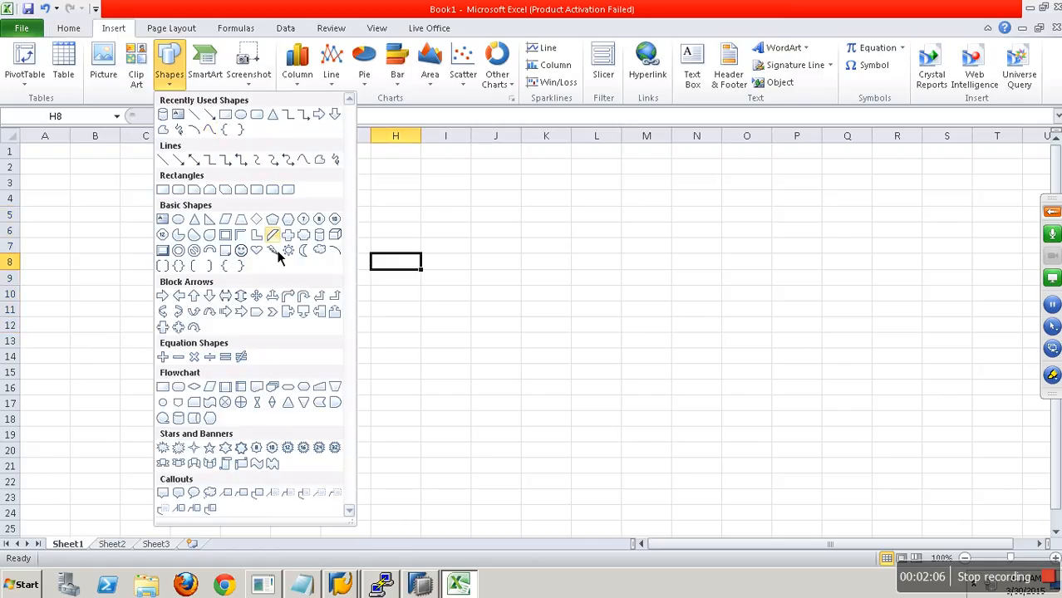
pyautogui.click(319, 236)
pyautogui.moveTo(418, 213)
pyautogui.mouseDown()
pyautogui.moveTo(503, 290)
pyautogui.moveTo(519, 288)
pyautogui.mouseUp()
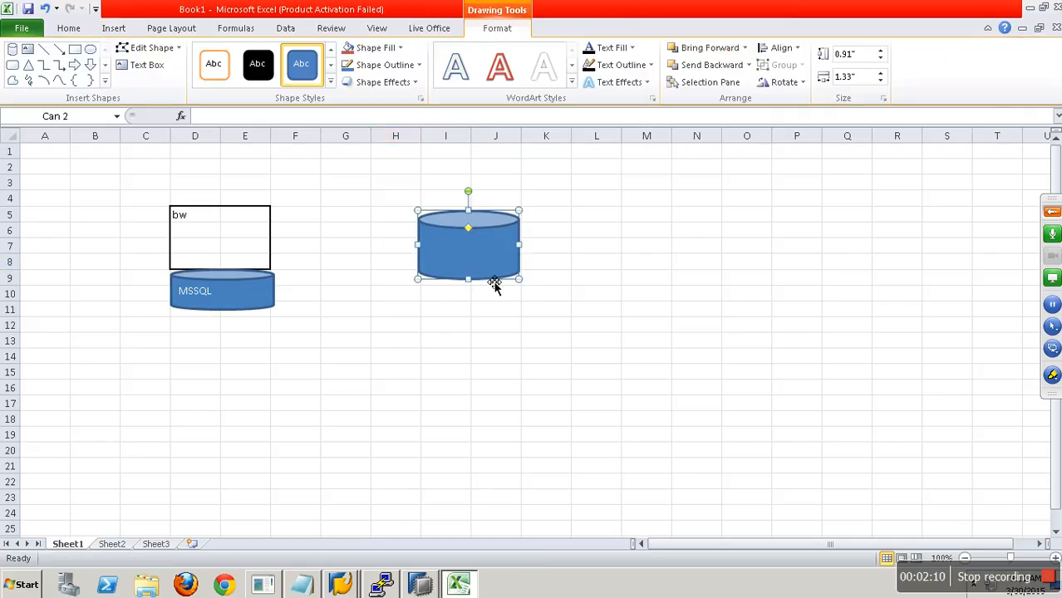
pyautogui.write('HANA')
pyautogui.click(529, 327)
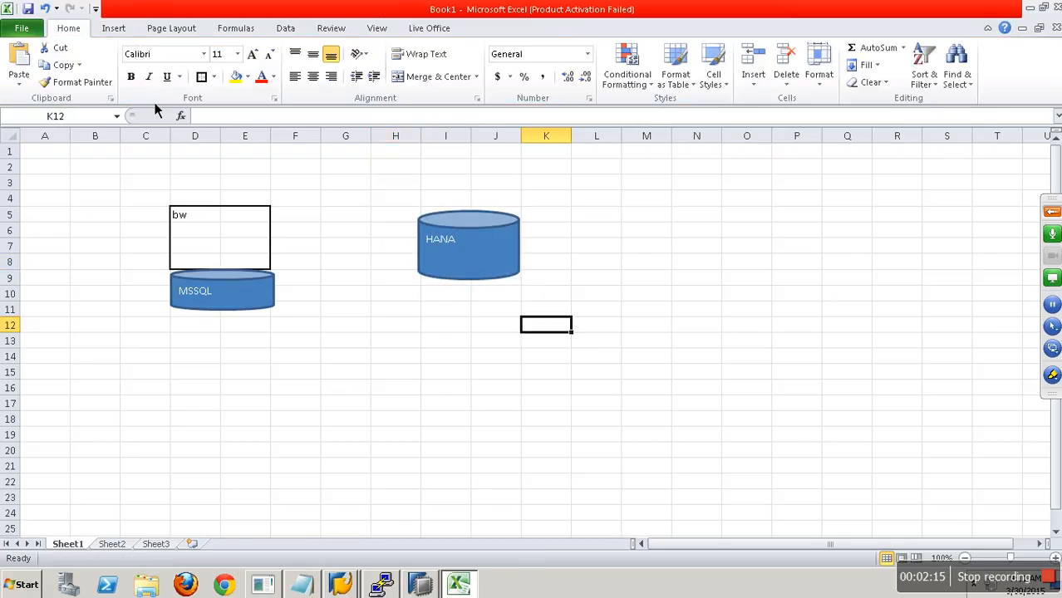
# Draw a nearly horizontal straight arrow about 1.97 inches long from the HANA can to the edge of the bw box.
pyautogui.click(115, 33)
pyautogui.click(184, 92)
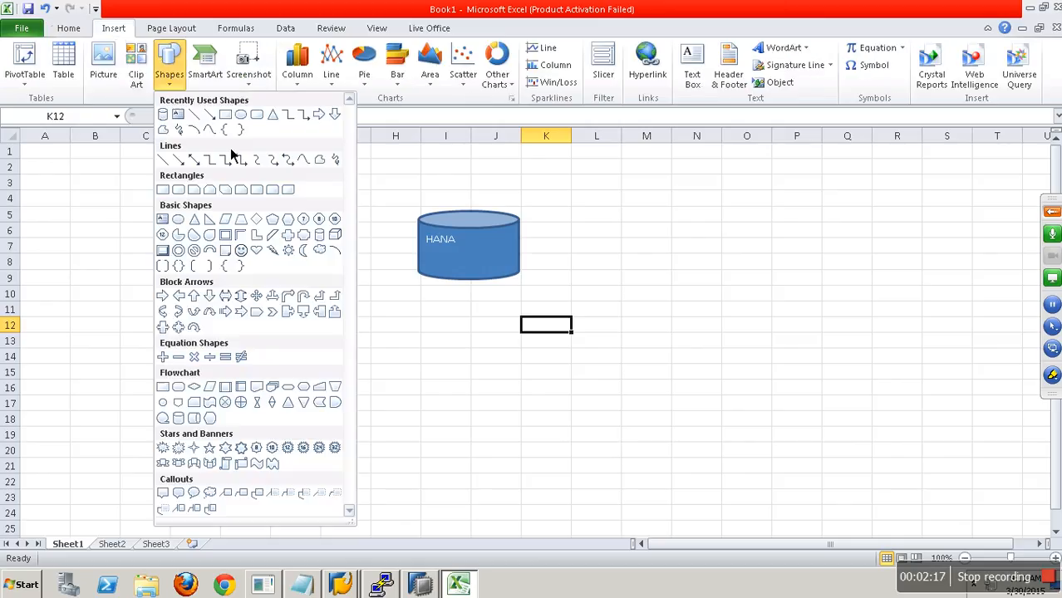
pyautogui.click(211, 116)
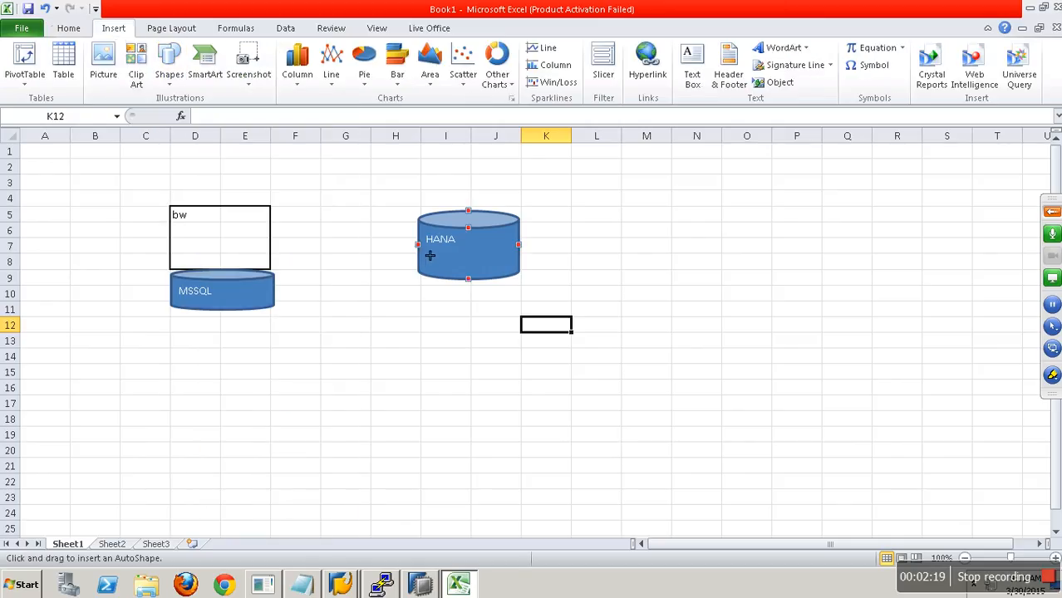
pyautogui.moveTo(427, 257)
pyautogui.mouseDown()
pyautogui.moveTo(317, 240)
pyautogui.moveTo(278, 247)
pyautogui.mouseUp()
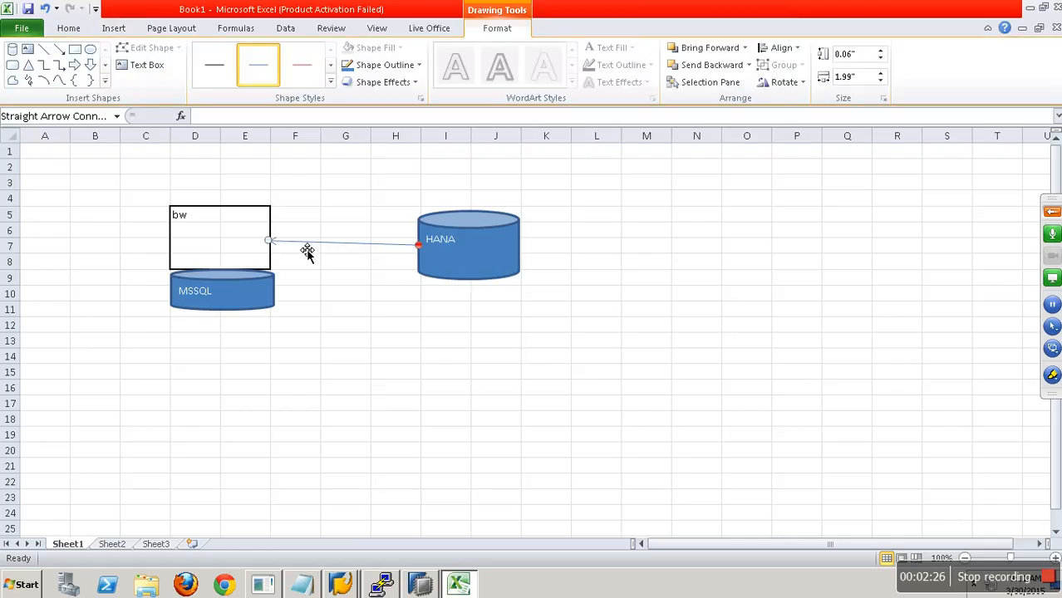
pyautogui.moveTo(282, 258); pyautogui.dragTo(276, 246)
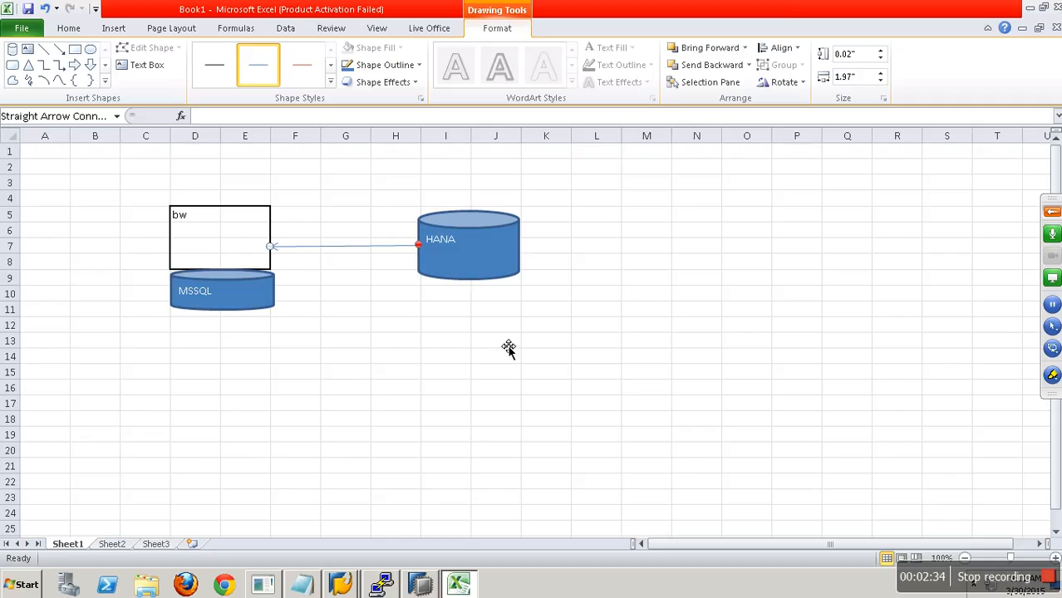
# Switch to SAP HANA Studio and expand the SP9 (SYSTEM) catalog down to the tables of the SHELL schema.
pyautogui.click(431, 588)
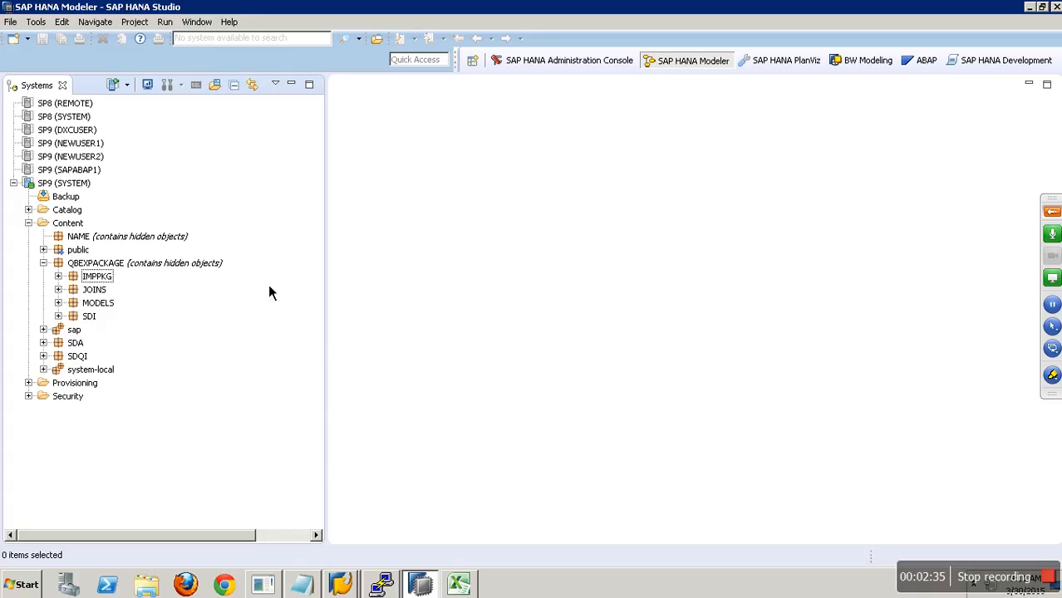
pyautogui.click(28, 222)
pyautogui.click(65, 189)
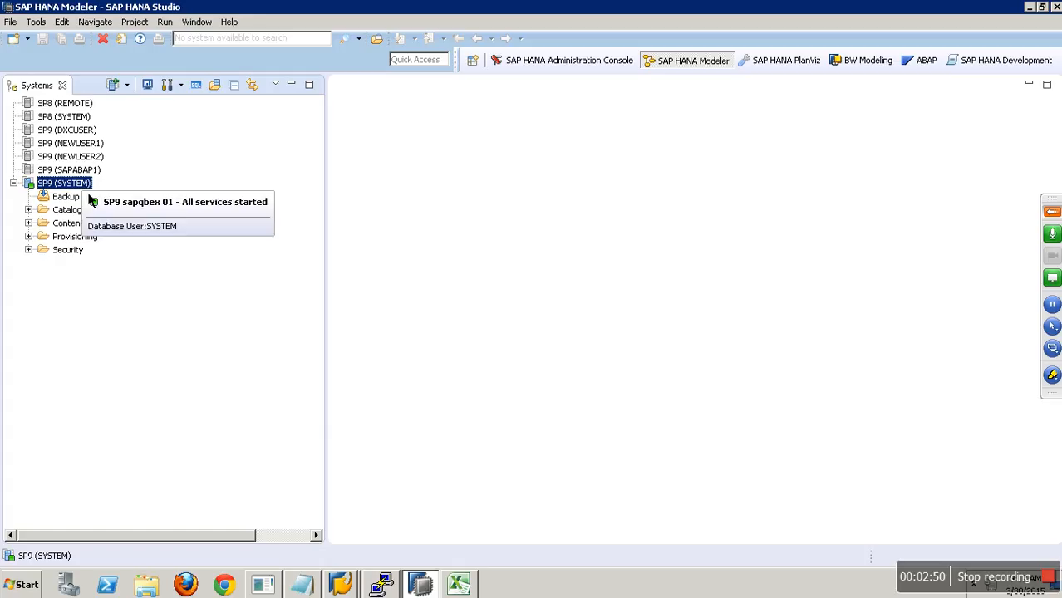
pyautogui.click(30, 211)
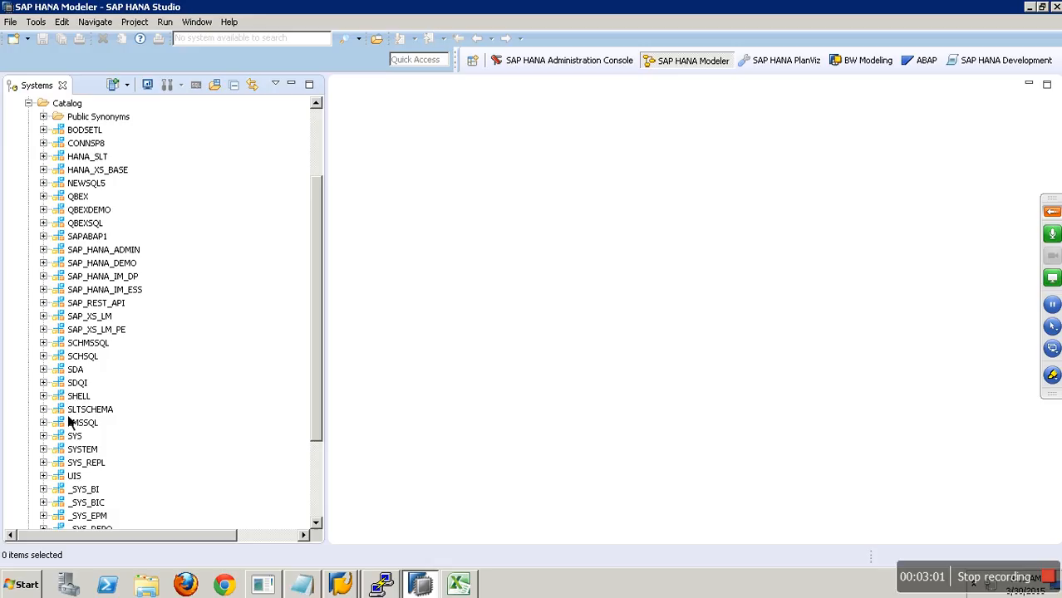
pyautogui.click(44, 396)
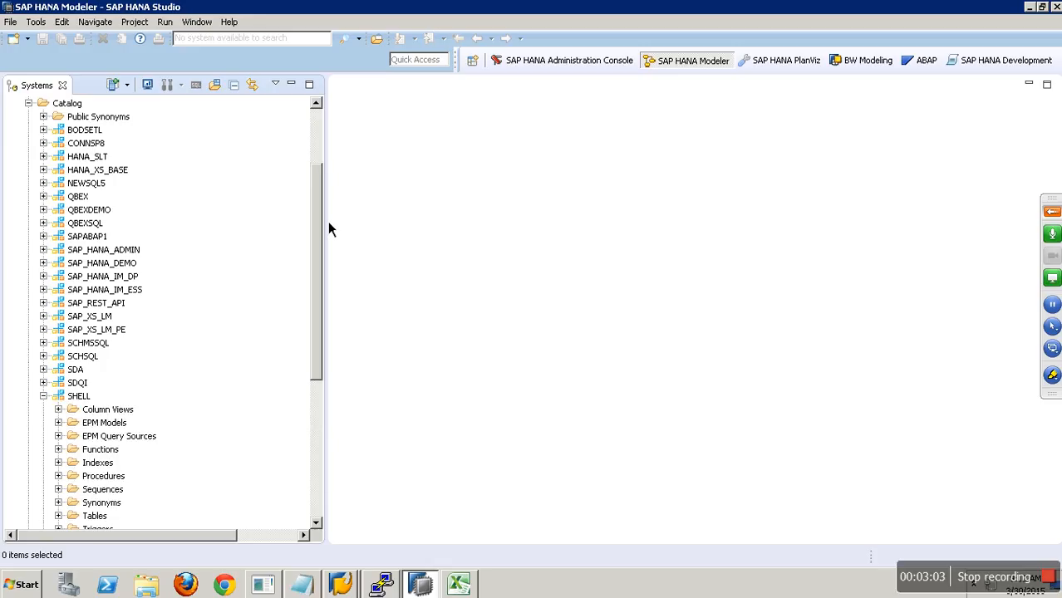
pyautogui.moveTo(328, 224); pyautogui.dragTo(331, 374)
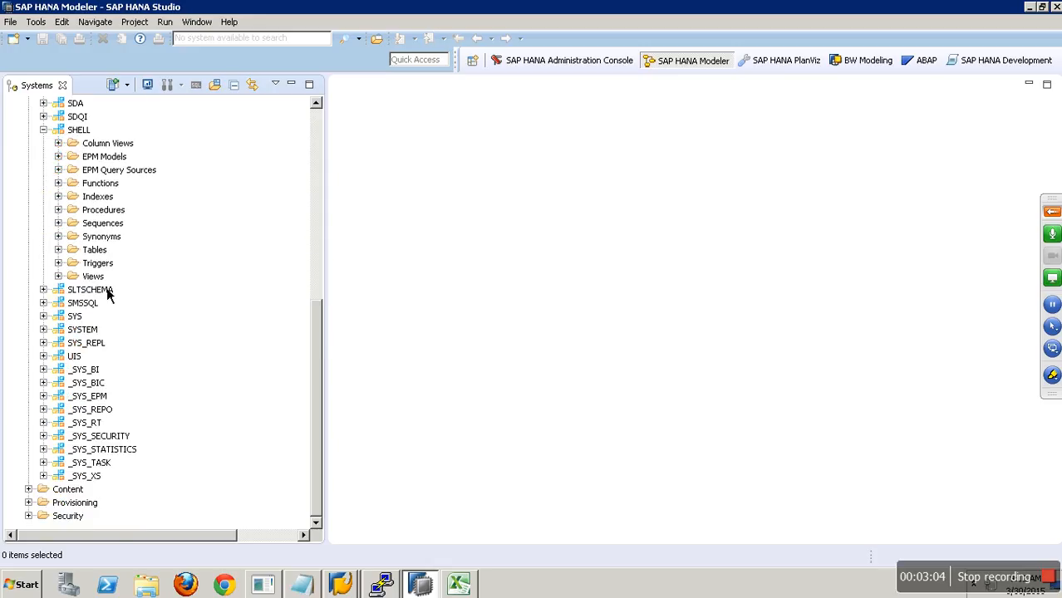
pyautogui.click(58, 249)
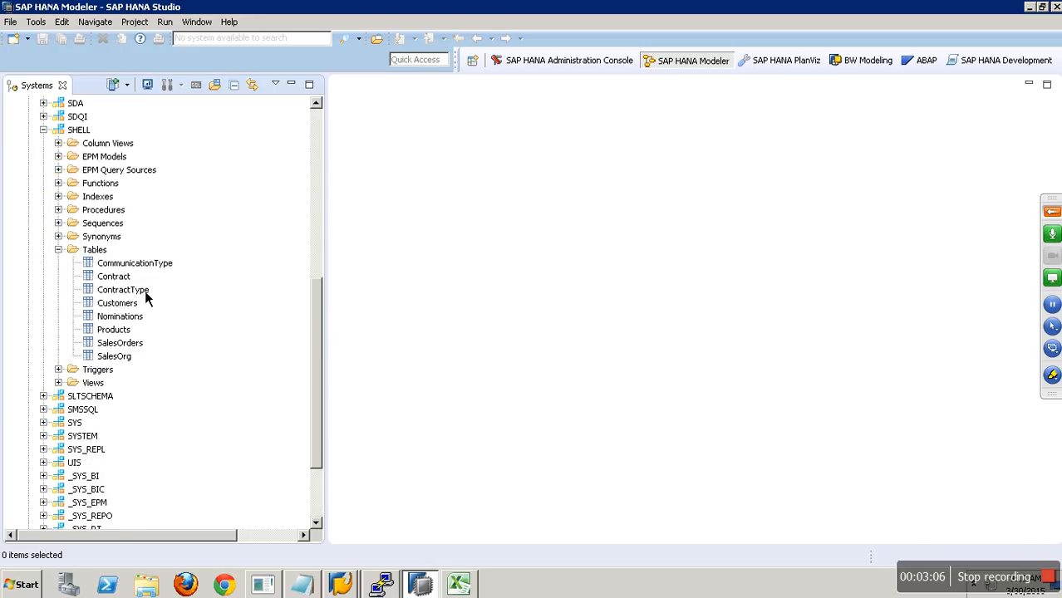
# Display the data of the SalesOrders table in the SHELL schema.
pyautogui.scroll(-1, 147, 299)
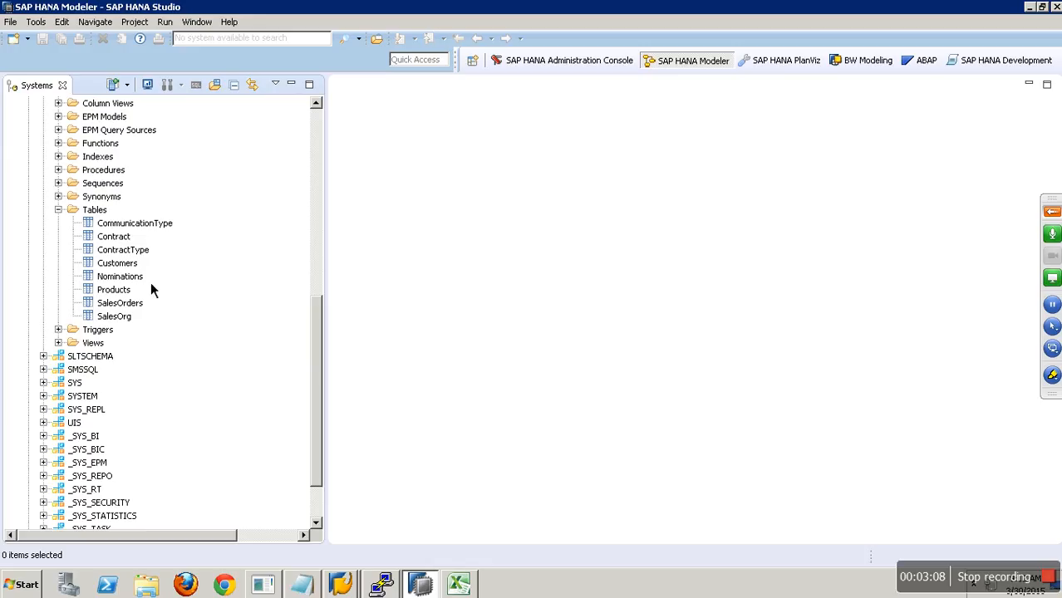
pyautogui.click(122, 241)
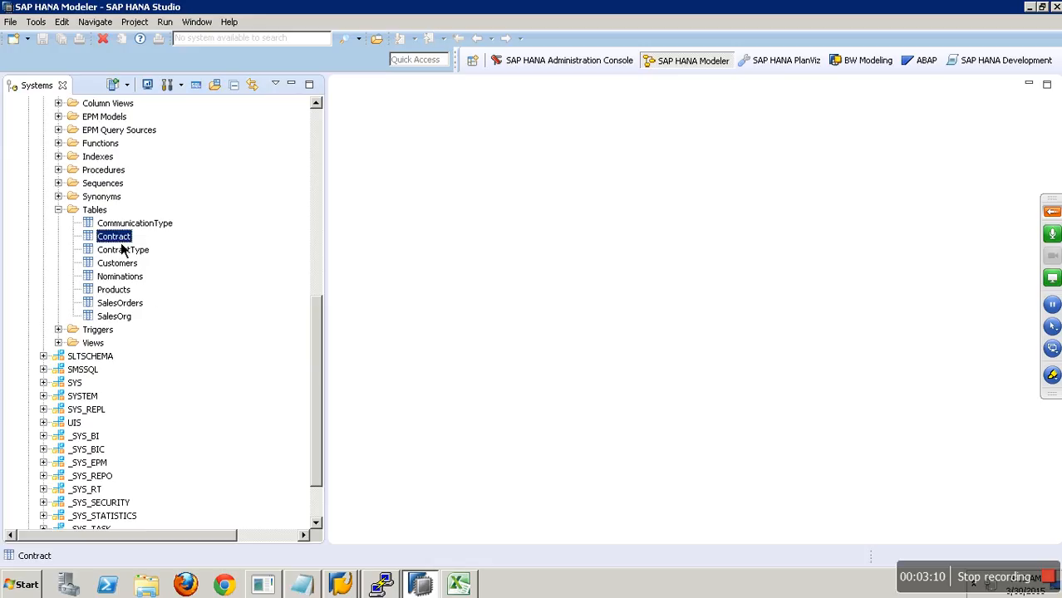
pyautogui.rightClick(121, 247)
pyautogui.click(137, 304)
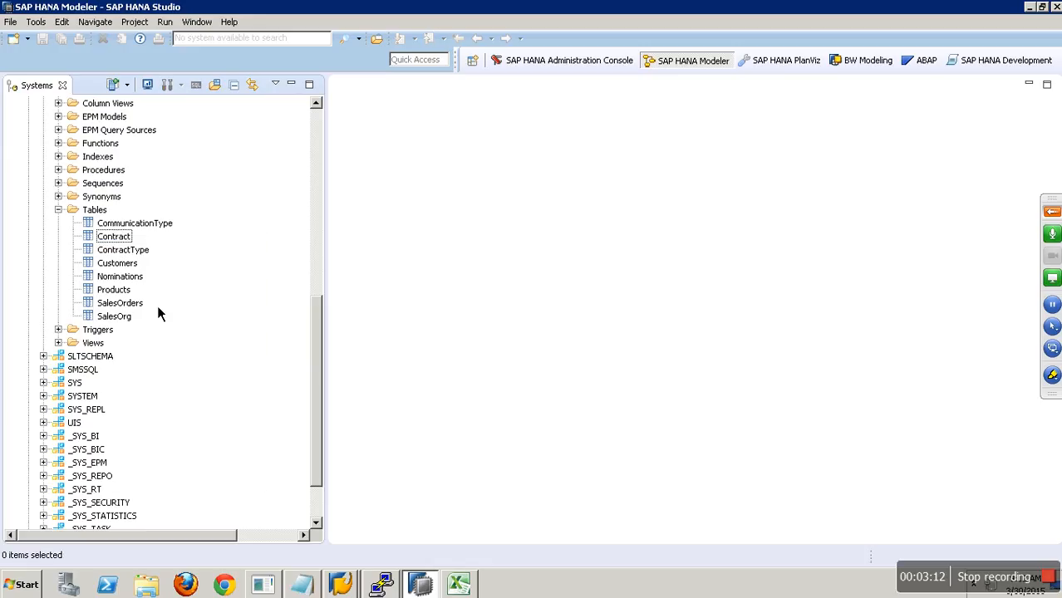
pyautogui.rightClick(125, 303)
pyautogui.click(201, 397)
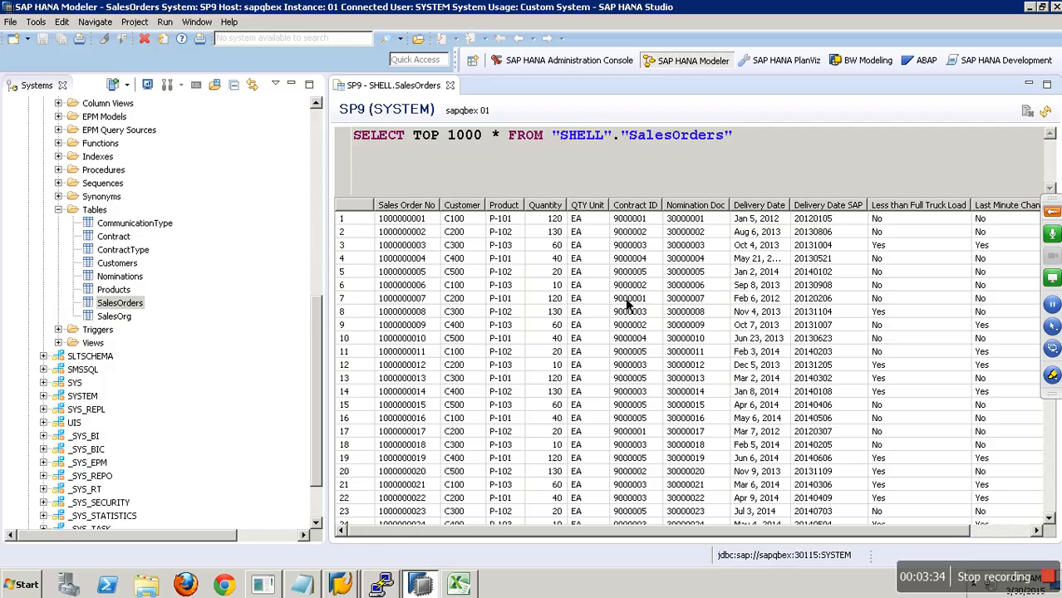
# Switch to the SAP Data Warehousing Workbench and close the system status dialog.
pyautogui.click(349, 586)
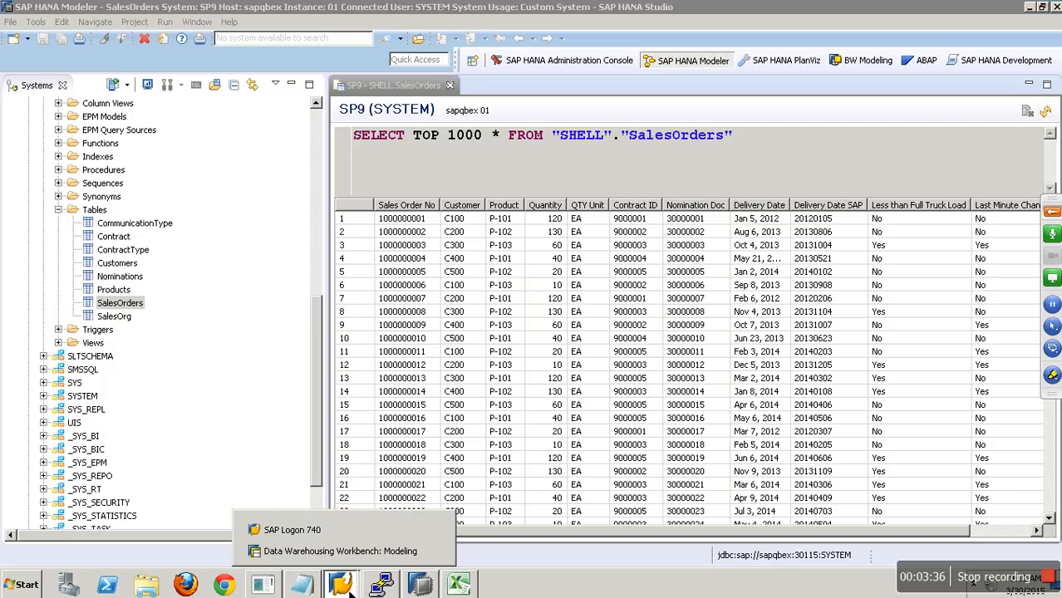
pyautogui.click(357, 550)
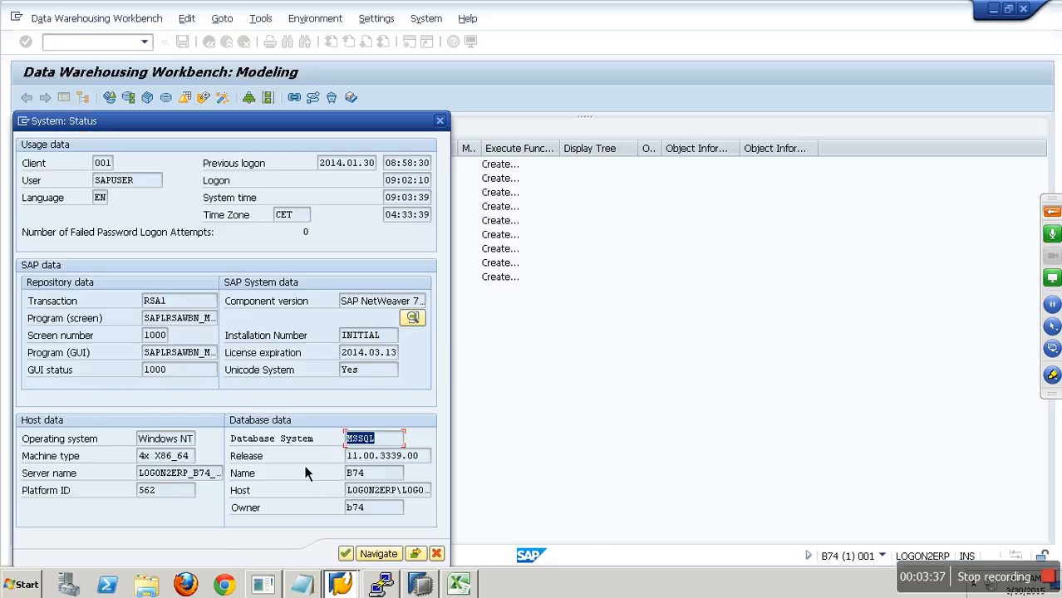
pyautogui.click(438, 557)
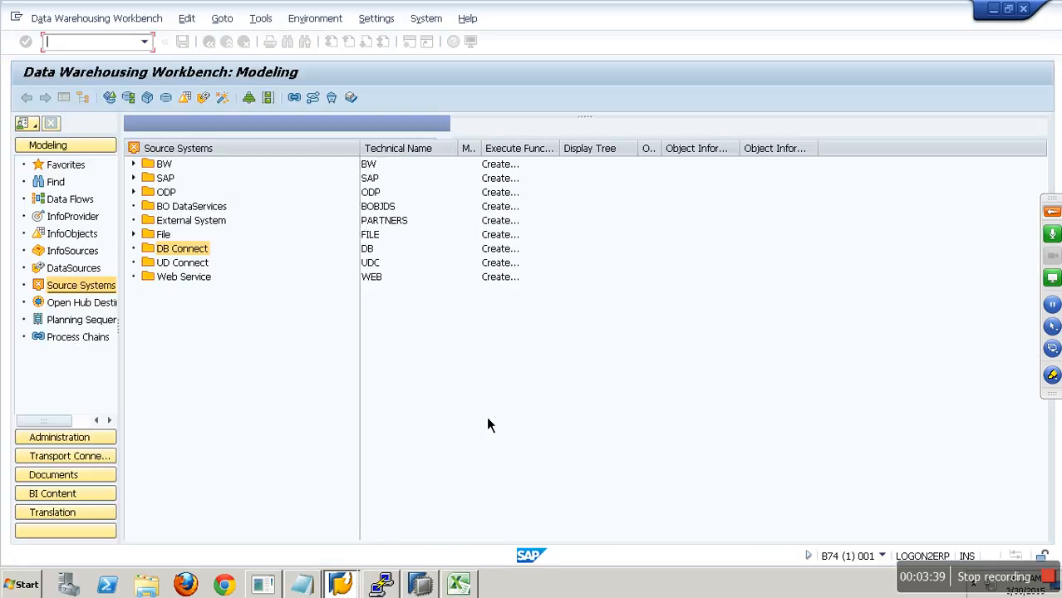
# Create a DB Connect source system with logical system name c2hana and source system name DB Connection to HANA Database.
pyautogui.rightClick(189, 255)
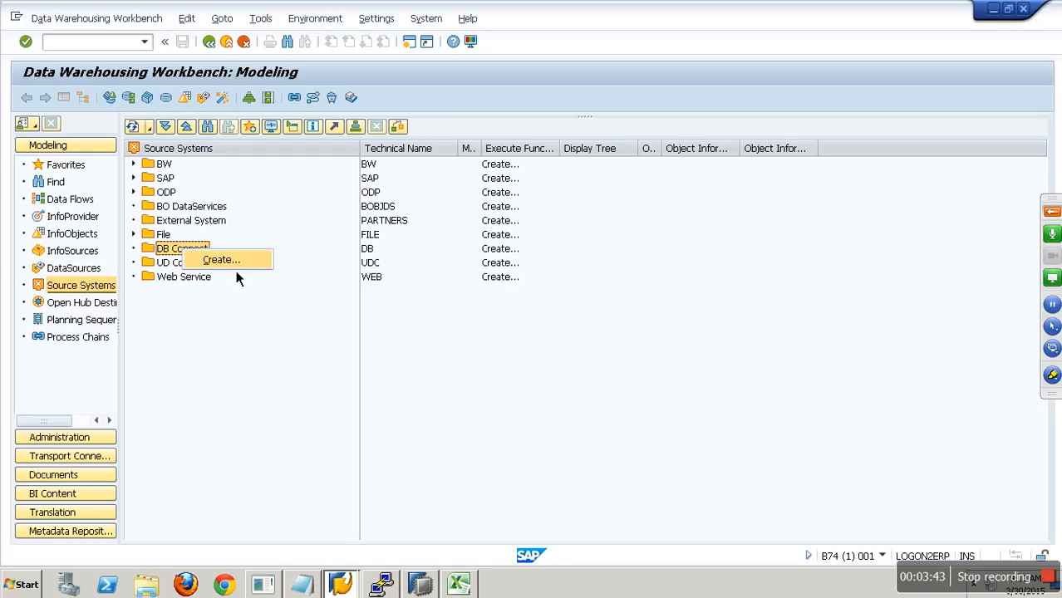
pyautogui.click(223, 260)
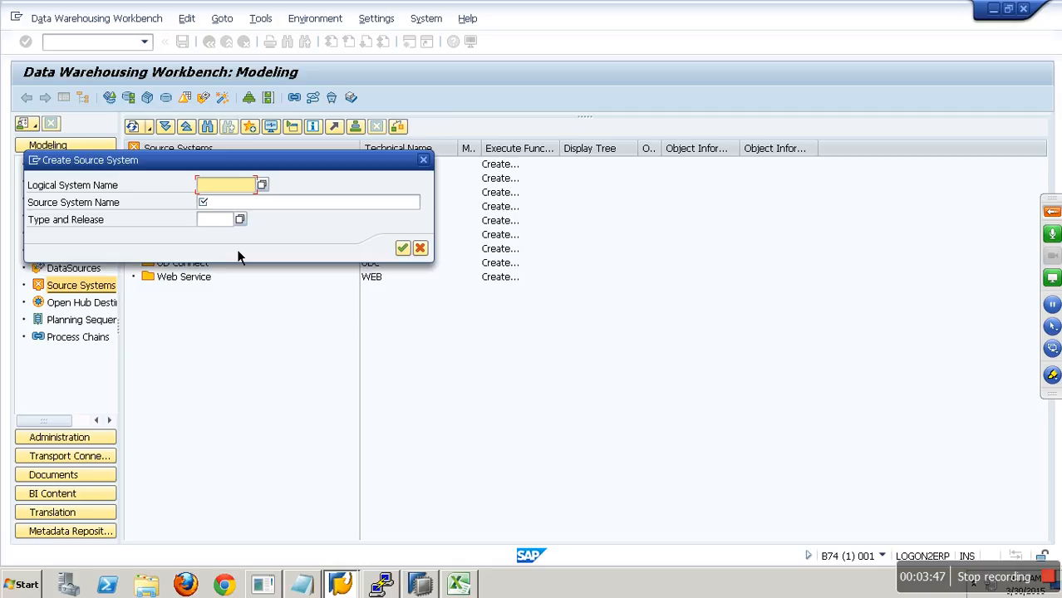
pyautogui.write('c2hana')
pyautogui.press('Tab')
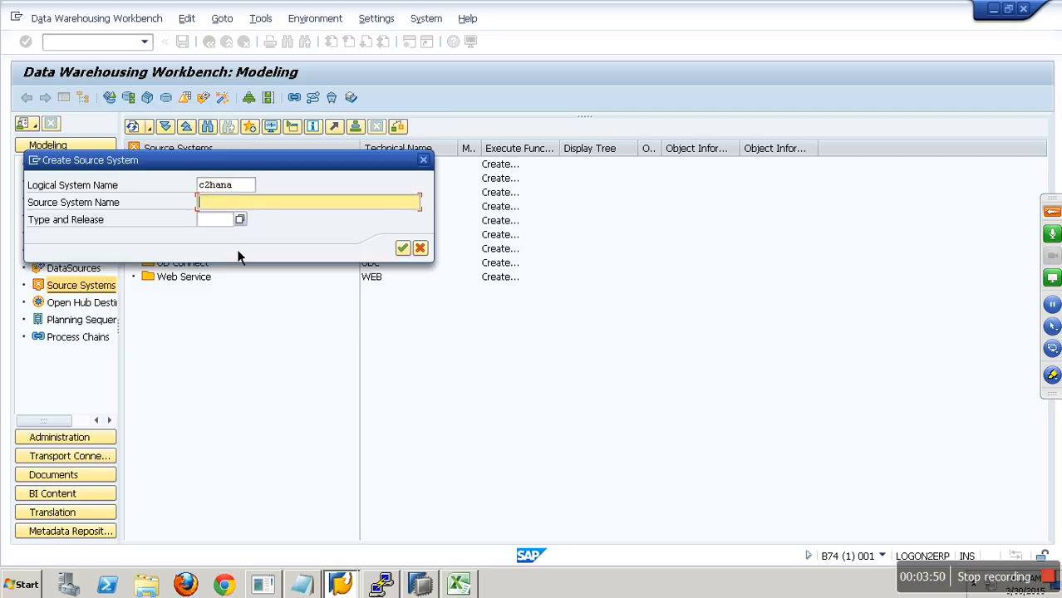
pyautogui.write('DB Con')
pyautogui.write('nection to ')
pyautogui.write('HANA Syst')
pyautogui.write('em')
pyautogui.press('BackSpace')
pyautogui.press('BackSpace')
pyautogui.press('BackSpace')
pyautogui.press('BackSpace')
pyautogui.press('BackSpace')
pyautogui.press('BackSpace')
pyautogui.write('Data')
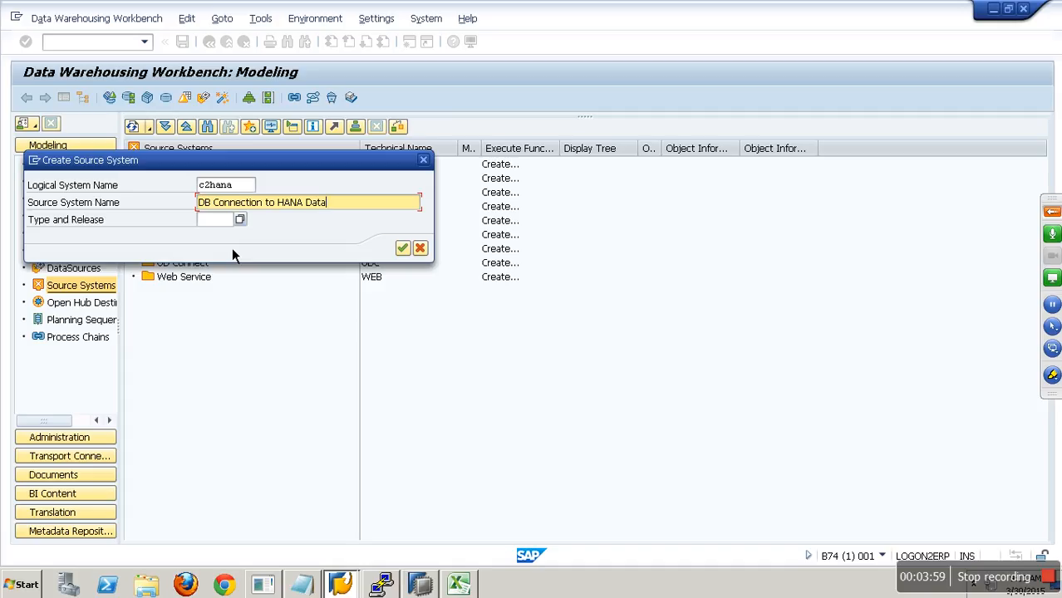
pyautogui.write('base')
pyautogui.click(404, 254)
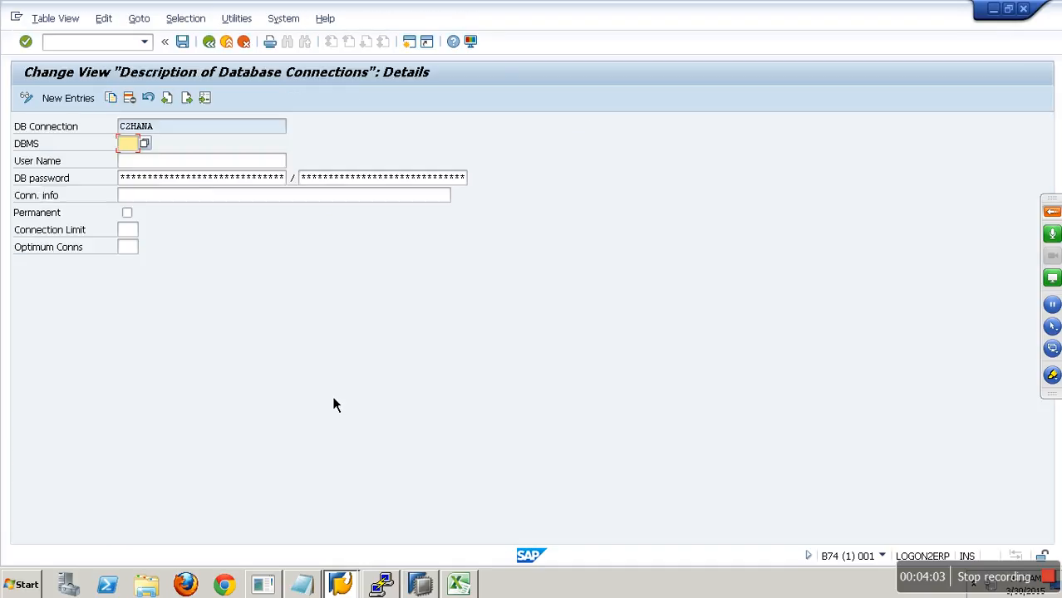
# Set the DBMS of the C2HANA database connection to HDB, SAP HANA database.
pyautogui.click(149, 148)
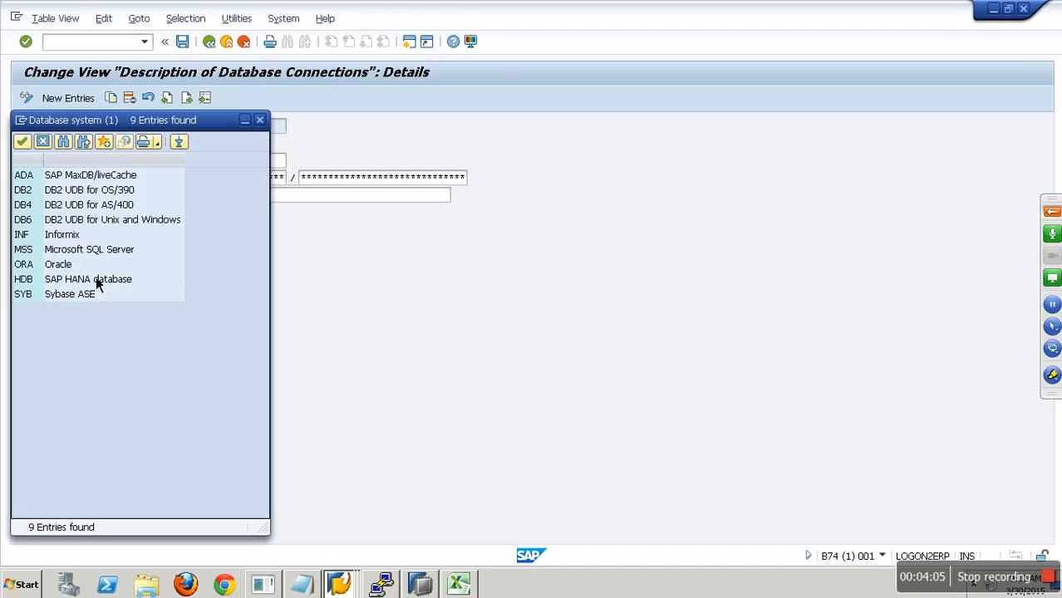
pyautogui.click(67, 279)
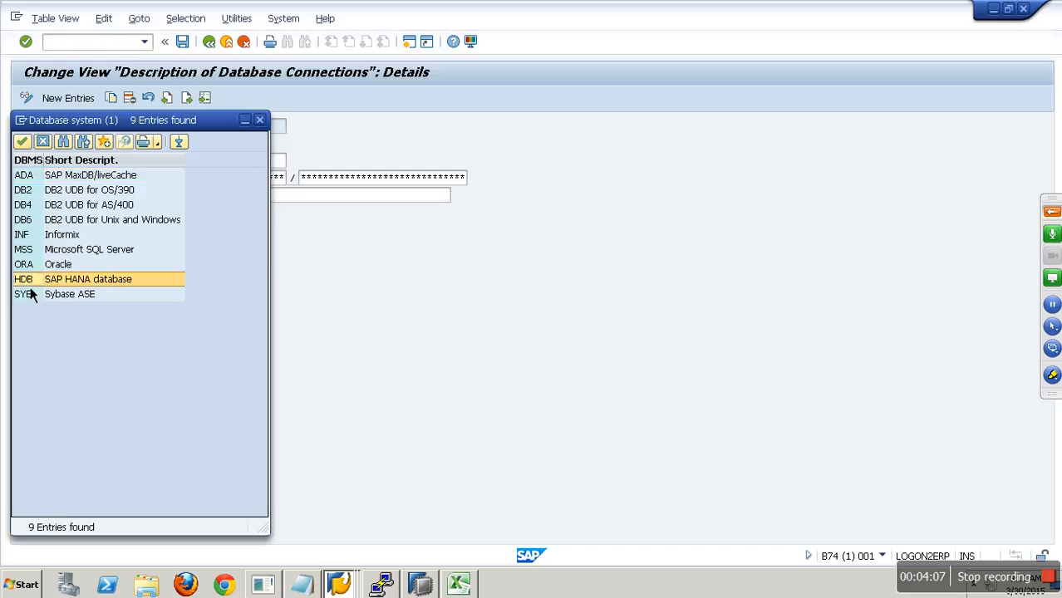
pyautogui.doubleClick(68, 278)
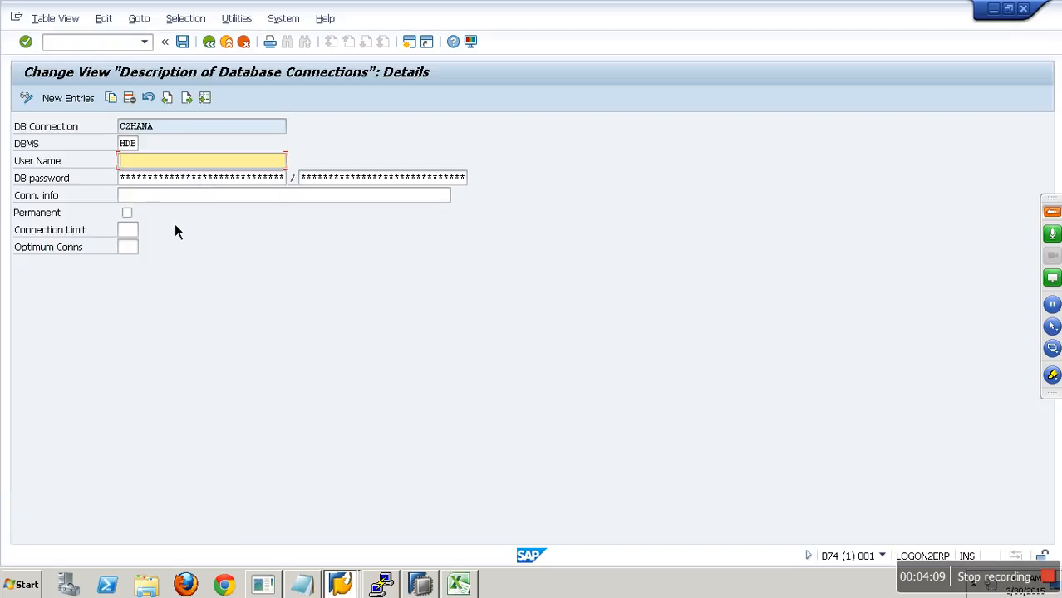
# Enter system as the connection's user name and fill in the DB password in both password fields.
pyautogui.write('system')
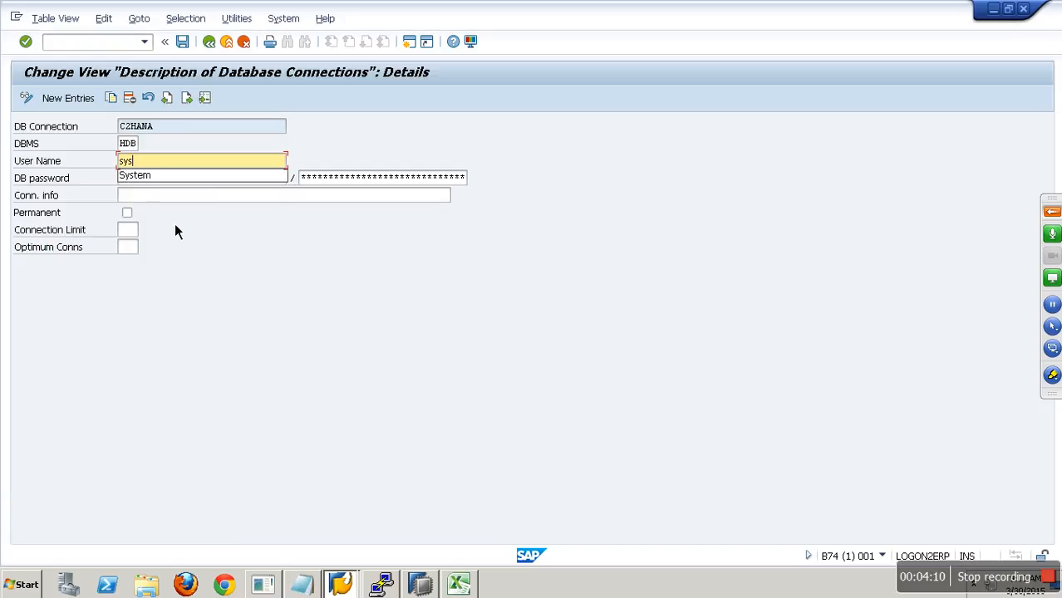
pyautogui.press('Tab')
pyautogui.write('*********')
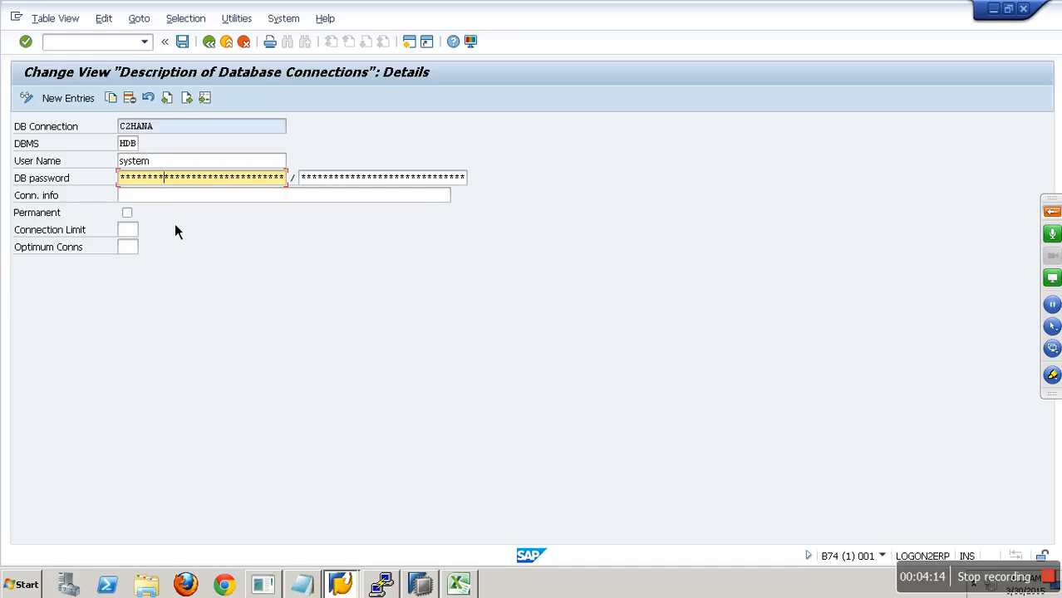
pyautogui.press('Tab')
pyautogui.write('******')
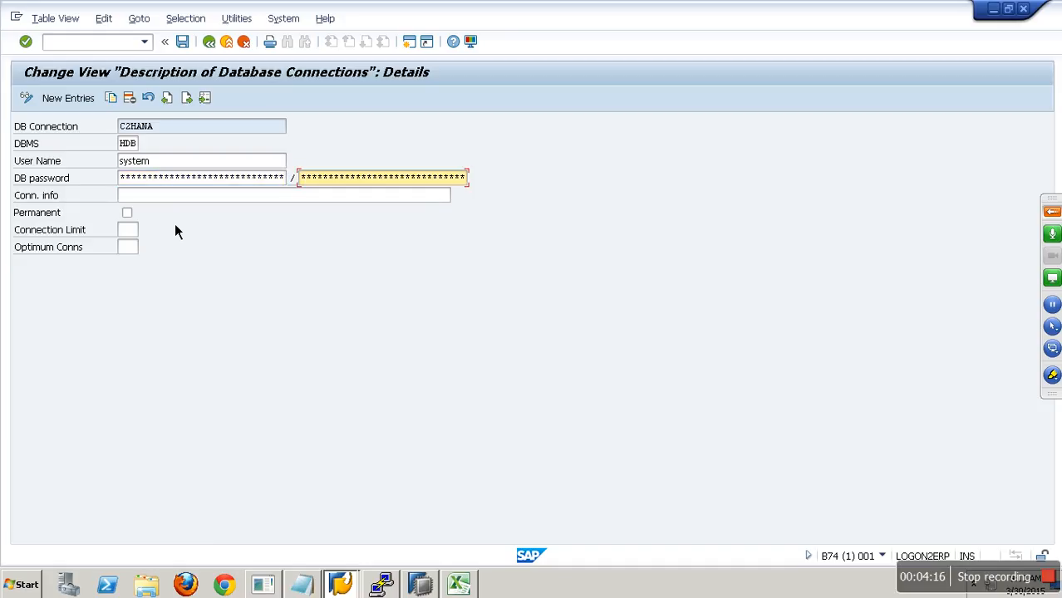
pyautogui.write('**')
pyautogui.press('Tab')
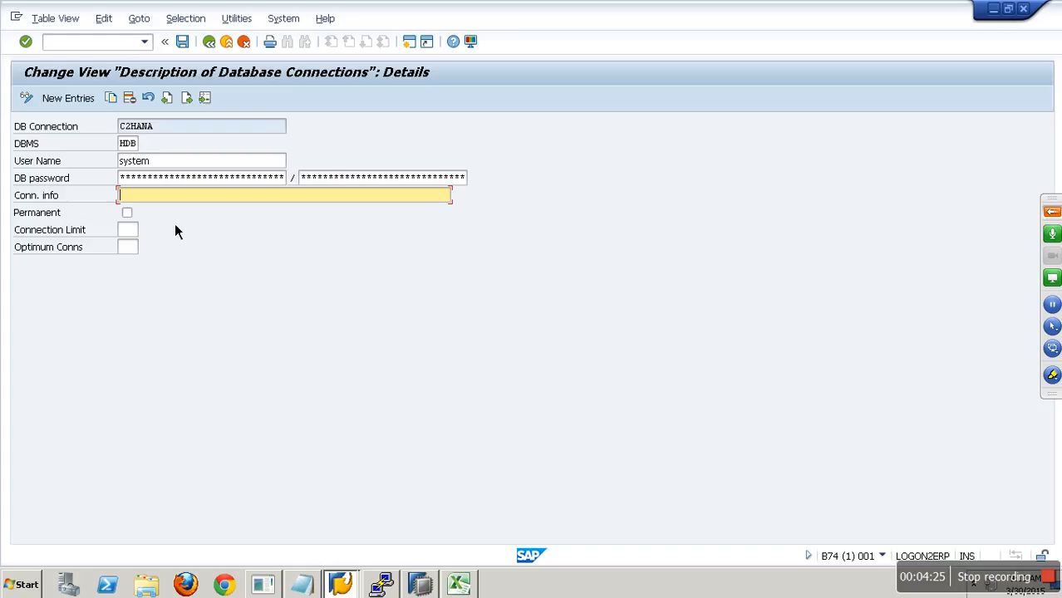
# Check the host name and instance number of SP9 (SYSTEM) in SAP HANA Studio and return to the connection details.
pyautogui.hotkey('alt', 'Tab')
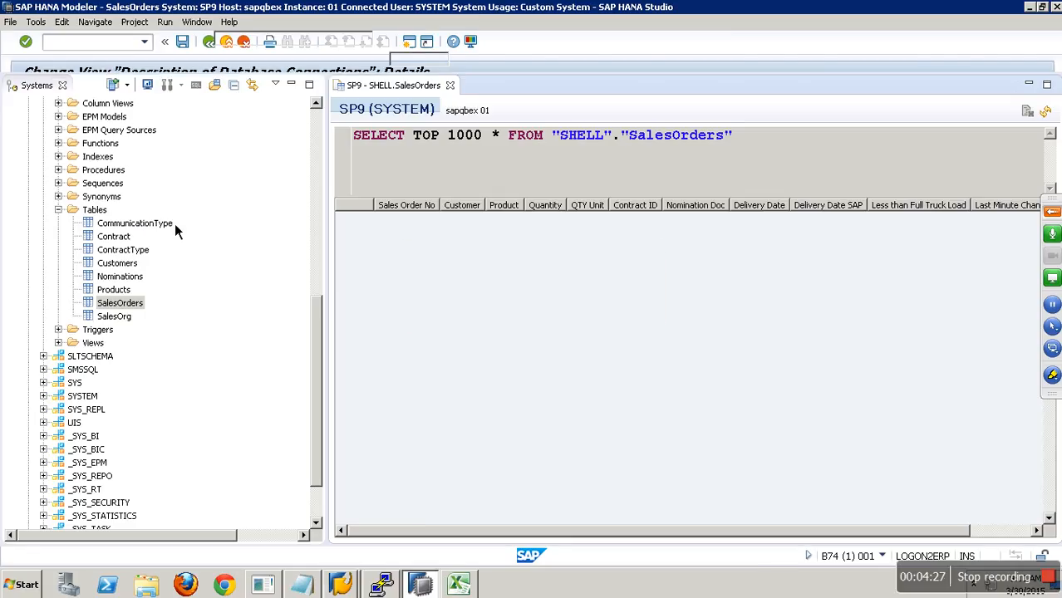
pyautogui.click(317, 134)
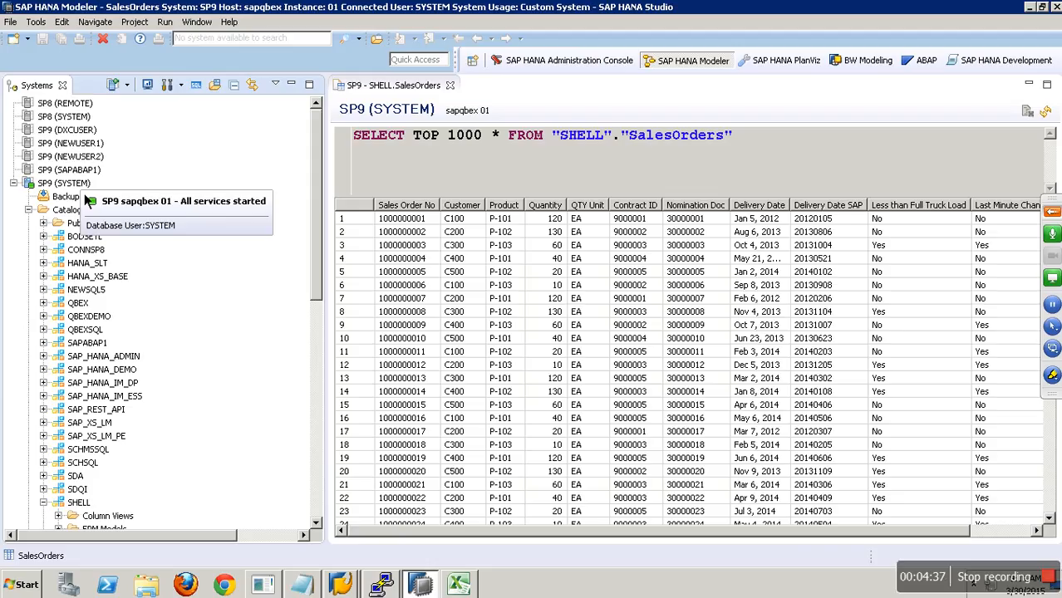
pyautogui.hotkey('alt', 'Tab')
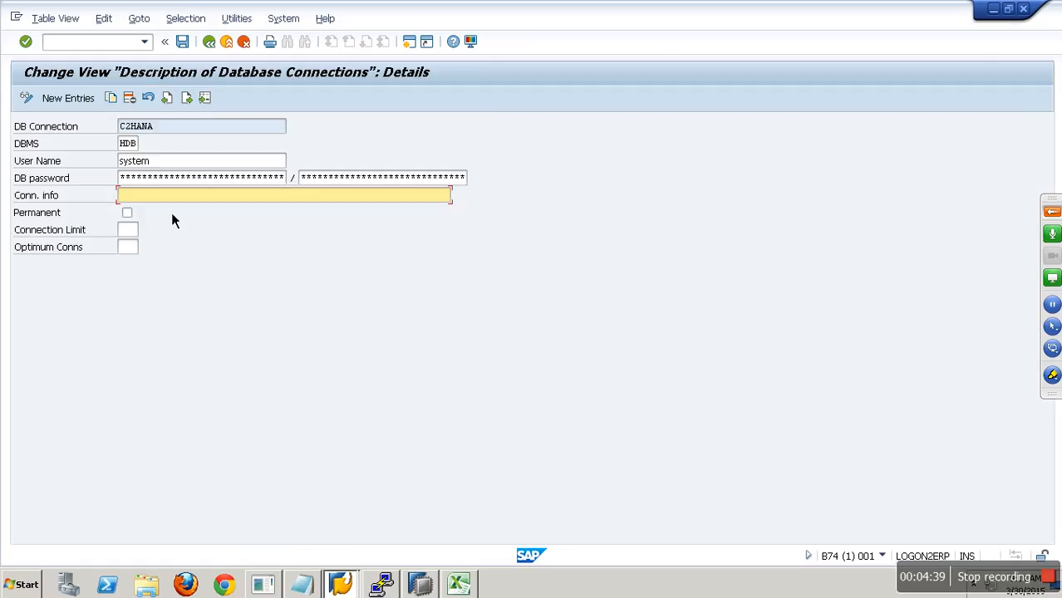
# Set the connection info to sapqbex:30115, checking the instance number in SAP HANA Studio, and mark the connection as permanent.
pyautogui.write('sapq')
pyautogui.write('3 15')
pyautogui.hotkey('alt', 'Tab')
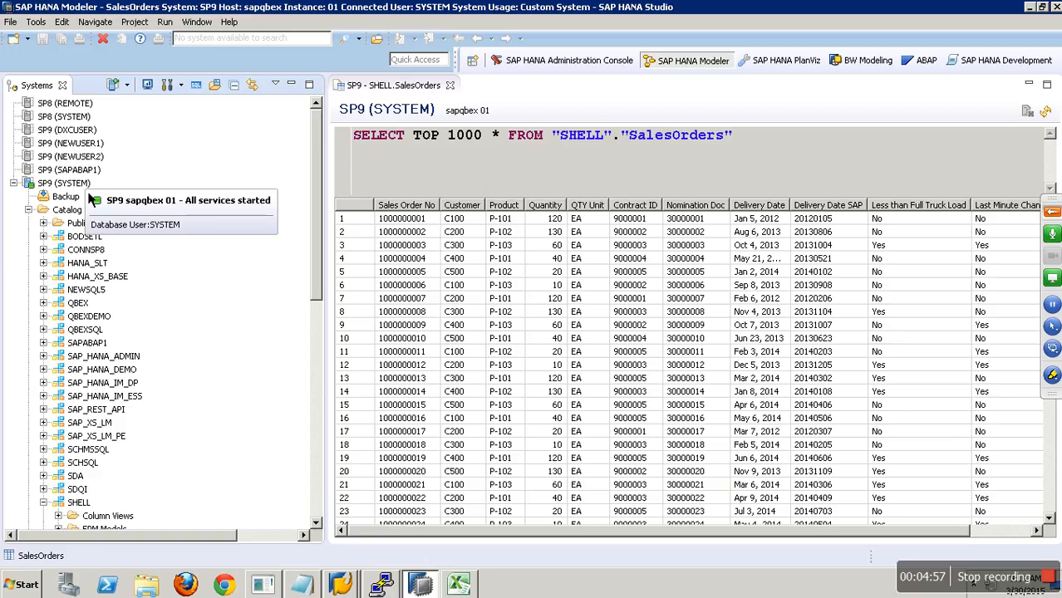
pyautogui.hotkey('alt', 'Tab')
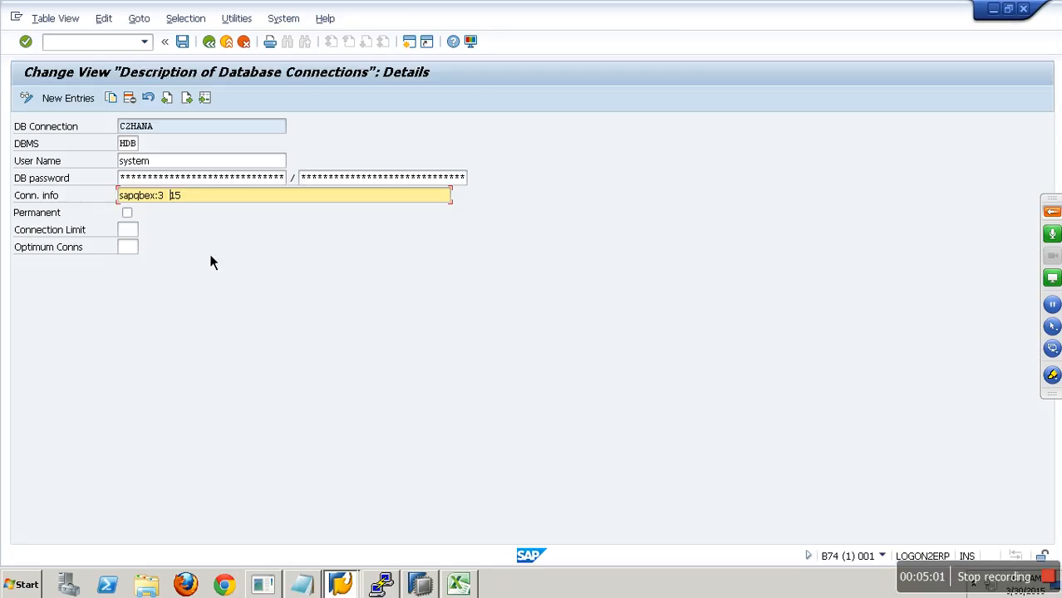
pyautogui.press('BackSpace')
pyautogui.write('01')
pyautogui.click(129, 214)
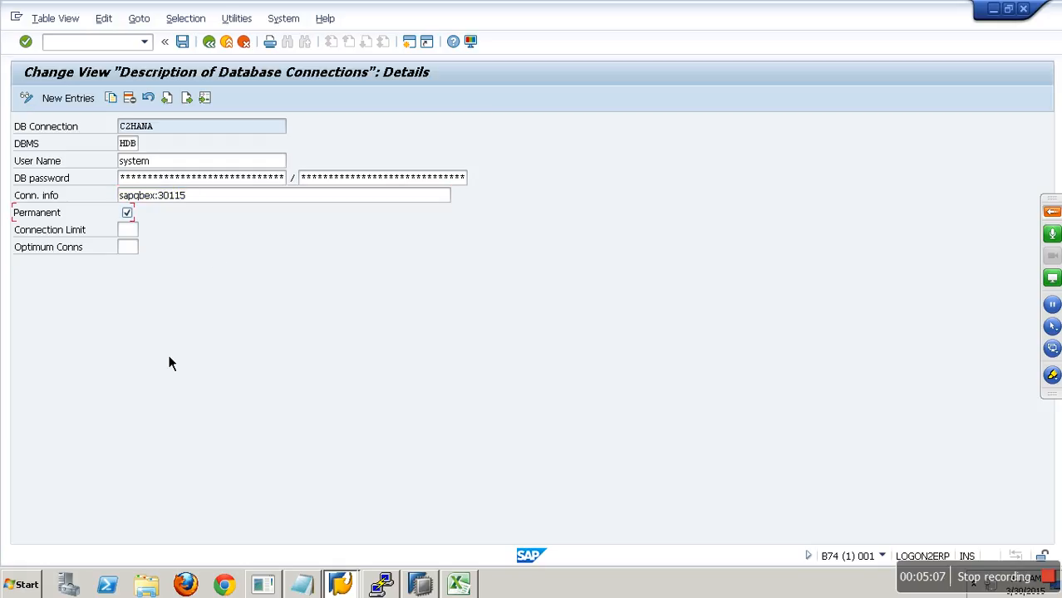
# Save the C2HANA database connection and return to the source system creation.
pyautogui.click(184, 43)
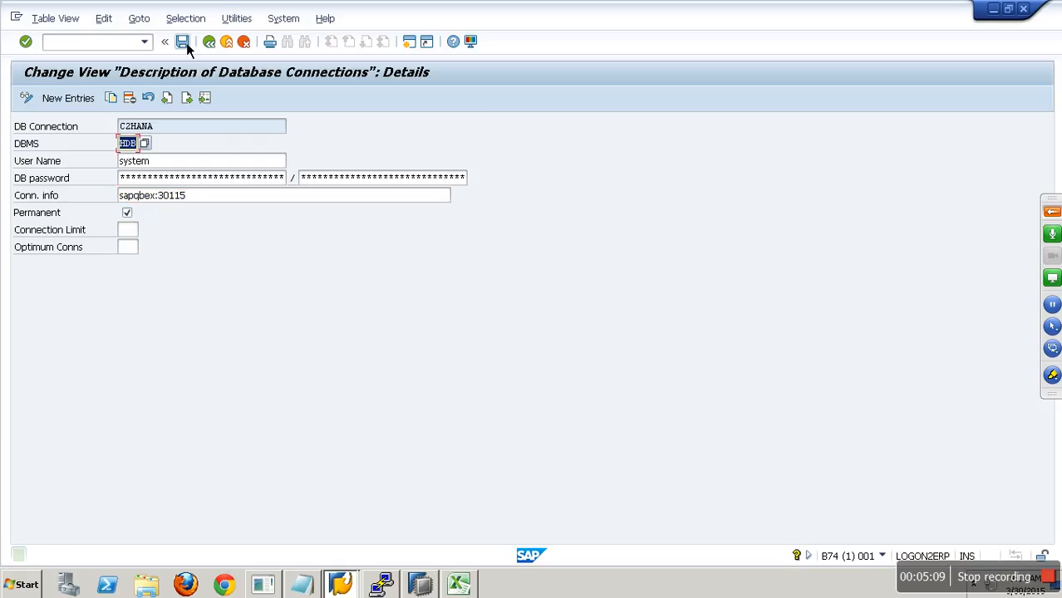
pyautogui.click(209, 42)
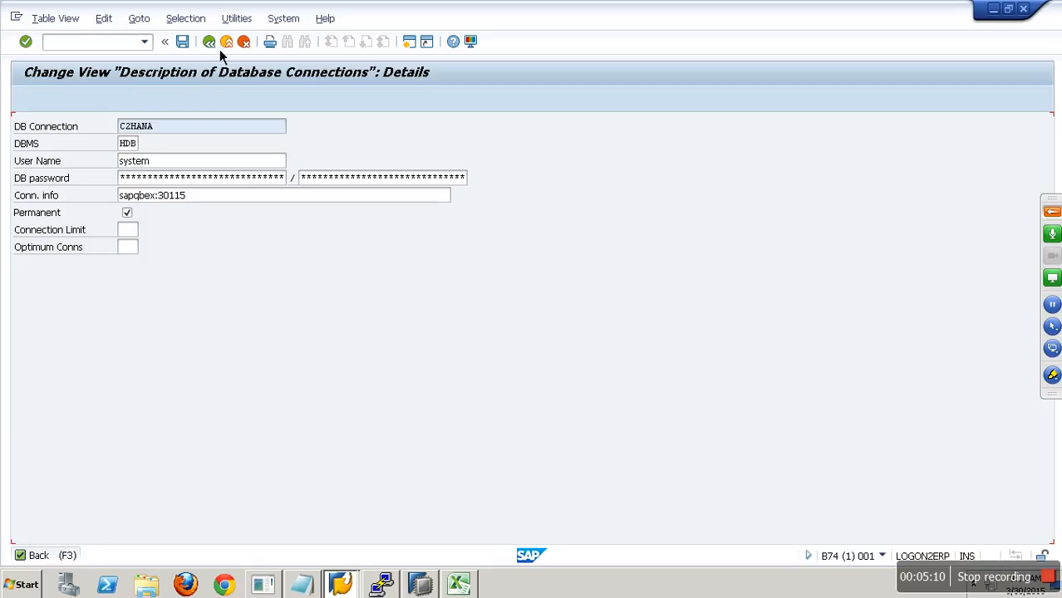
pyautogui.click(210, 43)
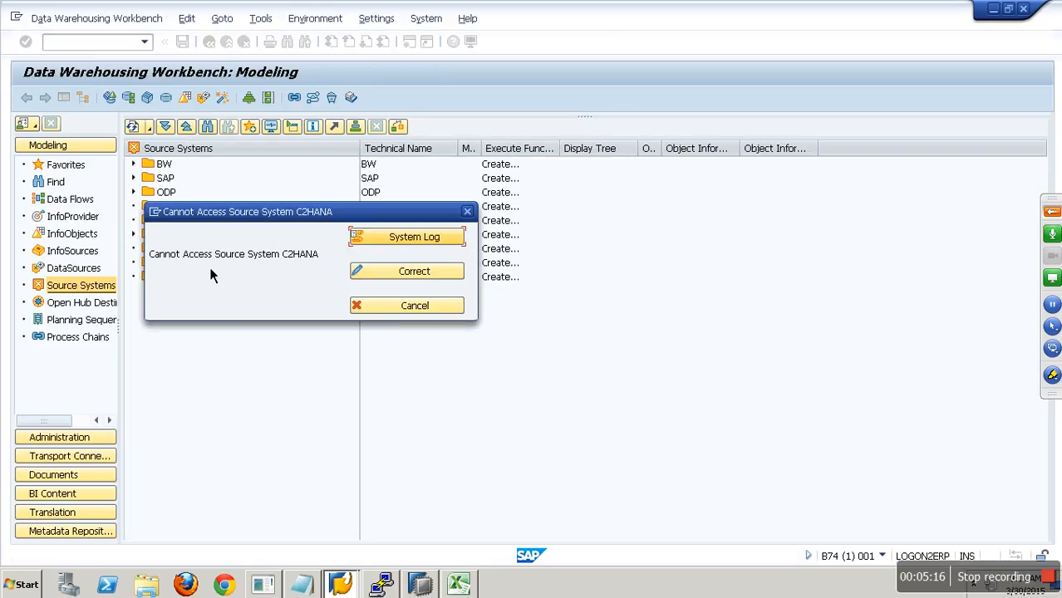
# Examine the failed connect entry in the system log for the C2HANA access problem and return to the connection details.
pyautogui.click(395, 242)
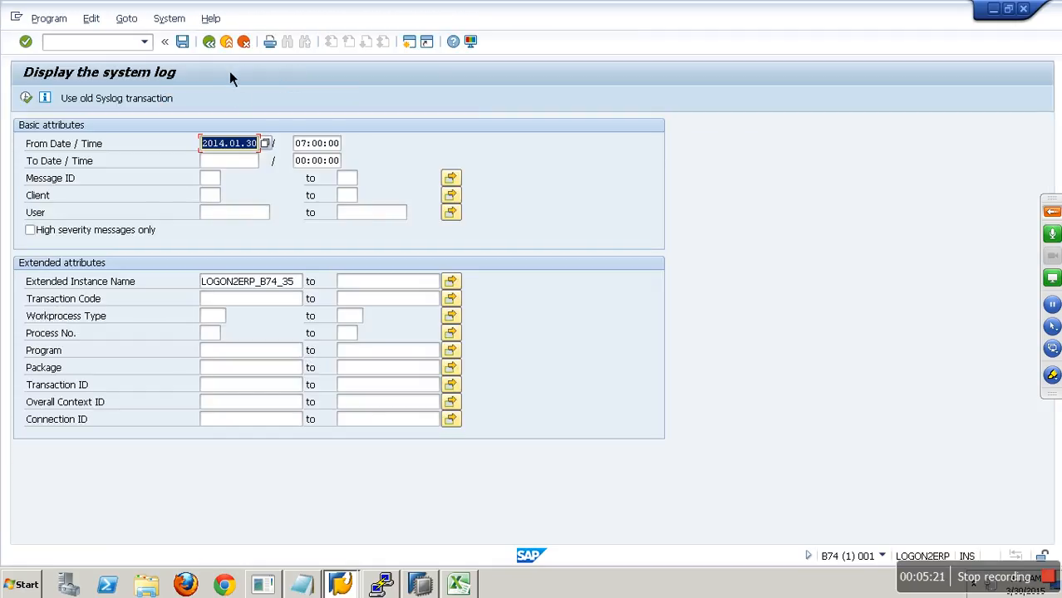
pyautogui.click(29, 102)
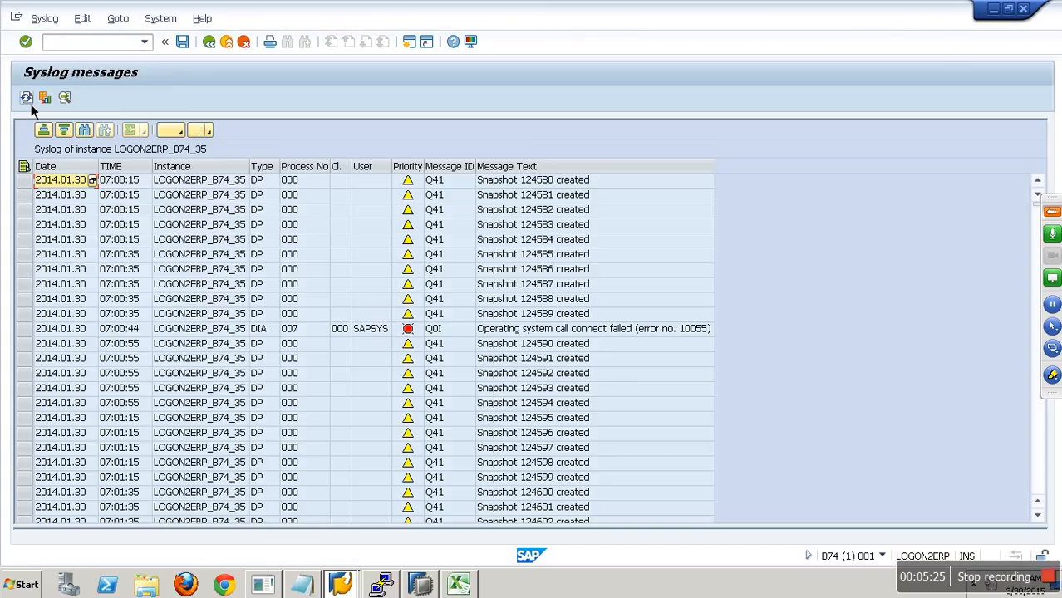
pyautogui.click(555, 329)
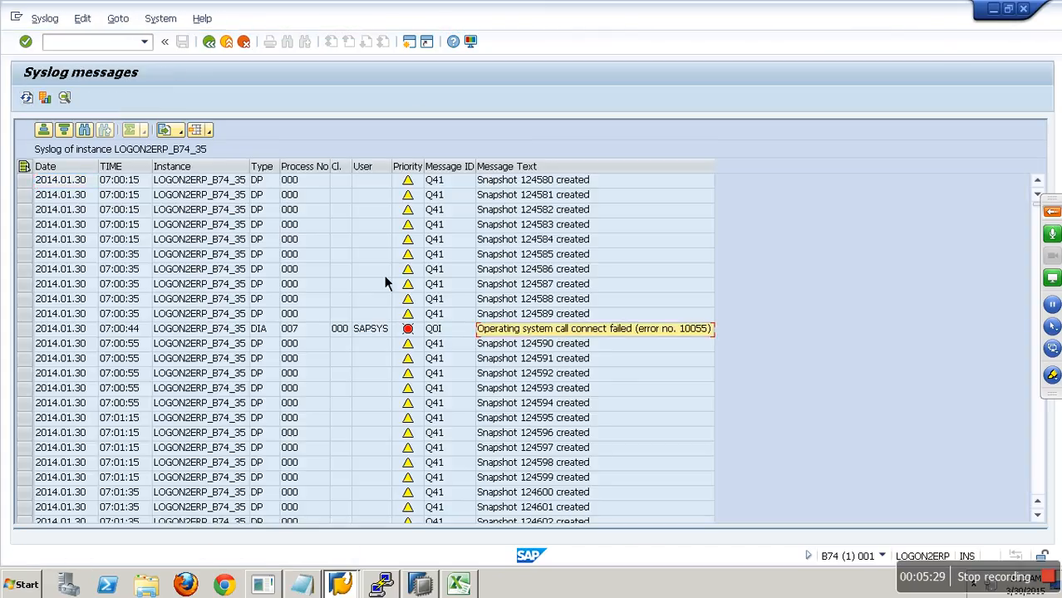
pyautogui.click(230, 45)
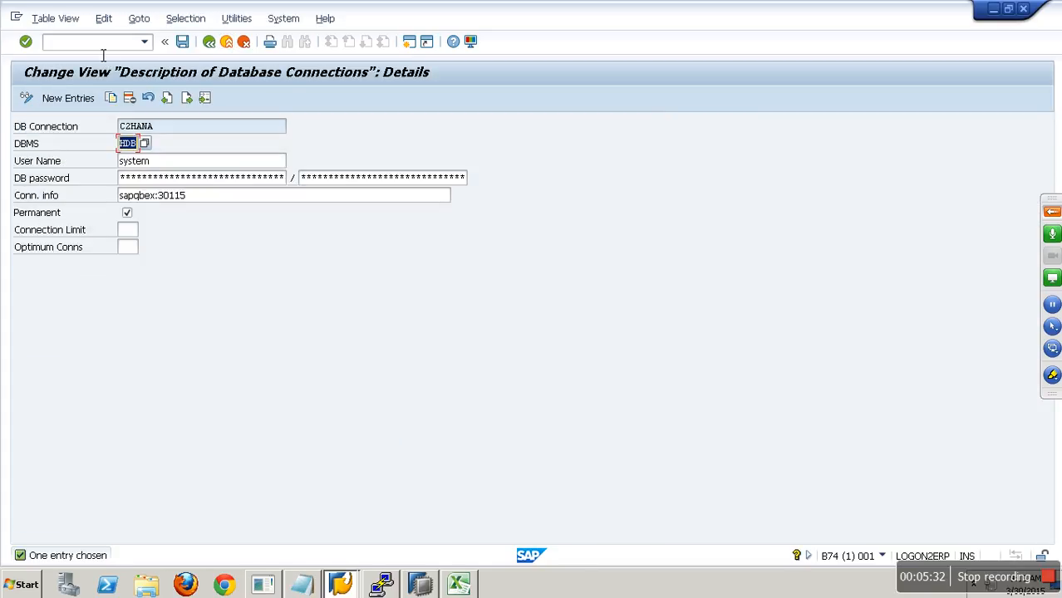
# Try to save the C2HANA connection after re-entering the DB password in both password fields, and leave its details.
pyautogui.click(185, 45)
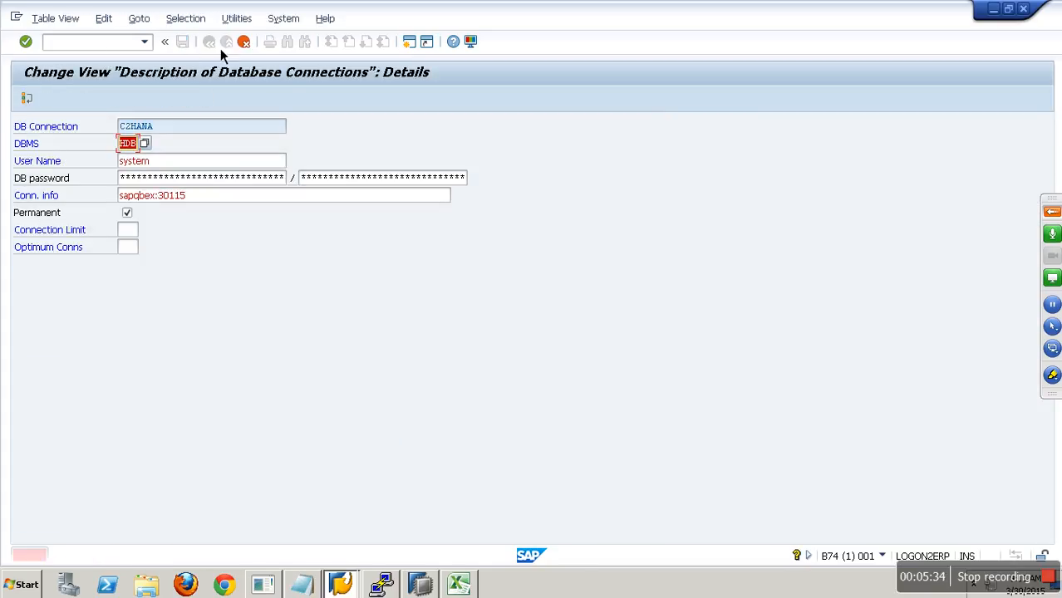
pyautogui.click(213, 187)
pyautogui.write('*******')
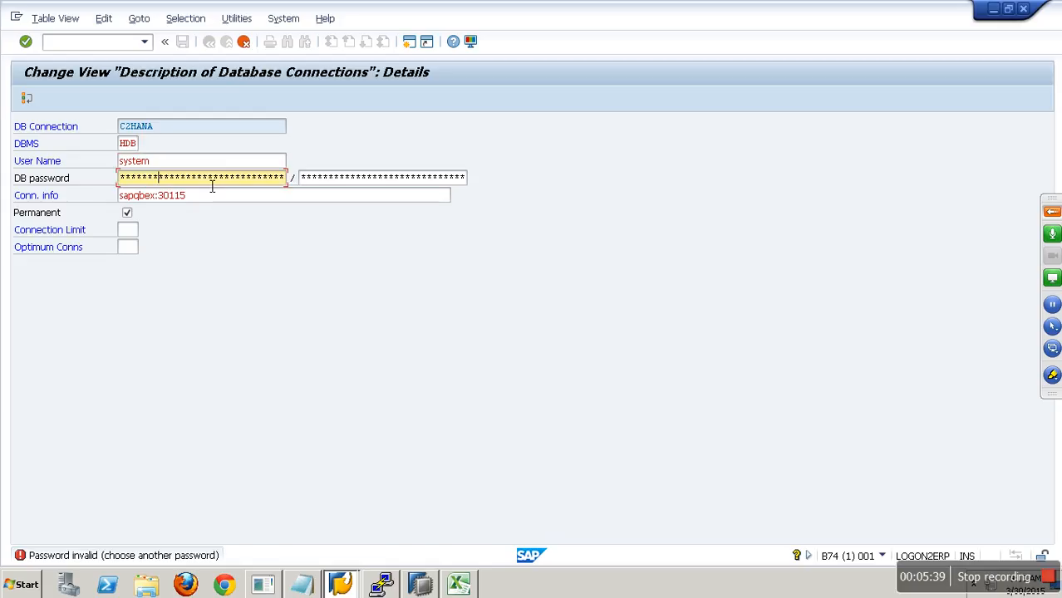
pyautogui.press('Tab')
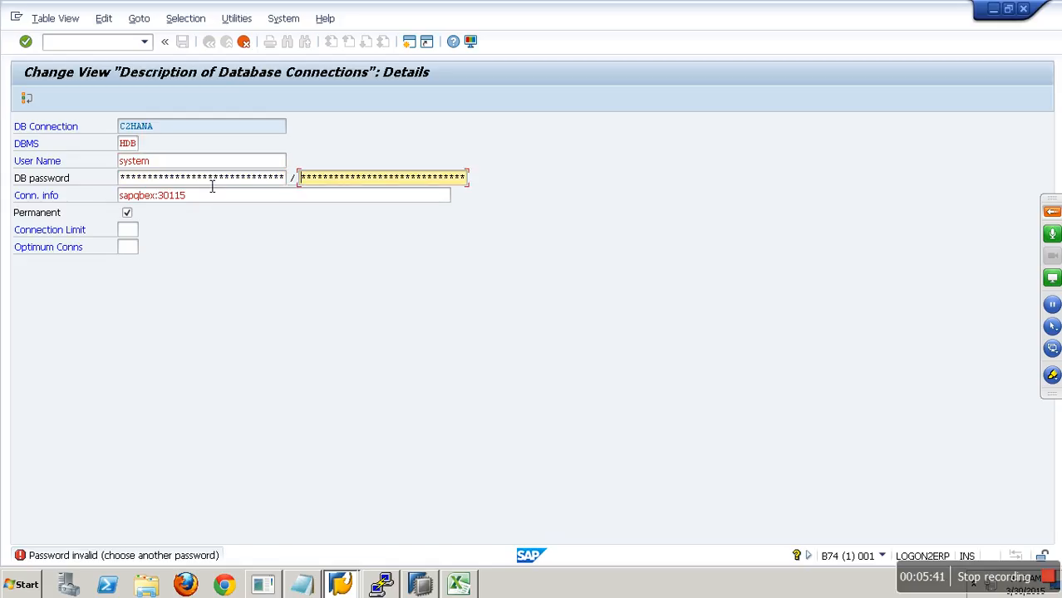
pyautogui.write('*****')
pyautogui.hotkey('ctrl', 's')
pyautogui.hotkey('ctrl', 's')
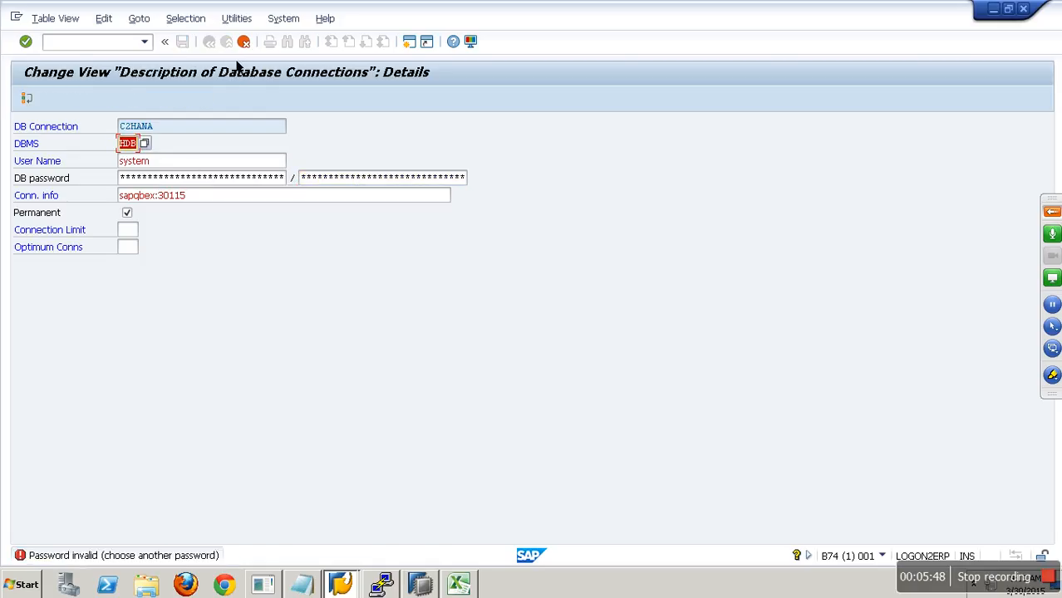
pyautogui.click(245, 44)
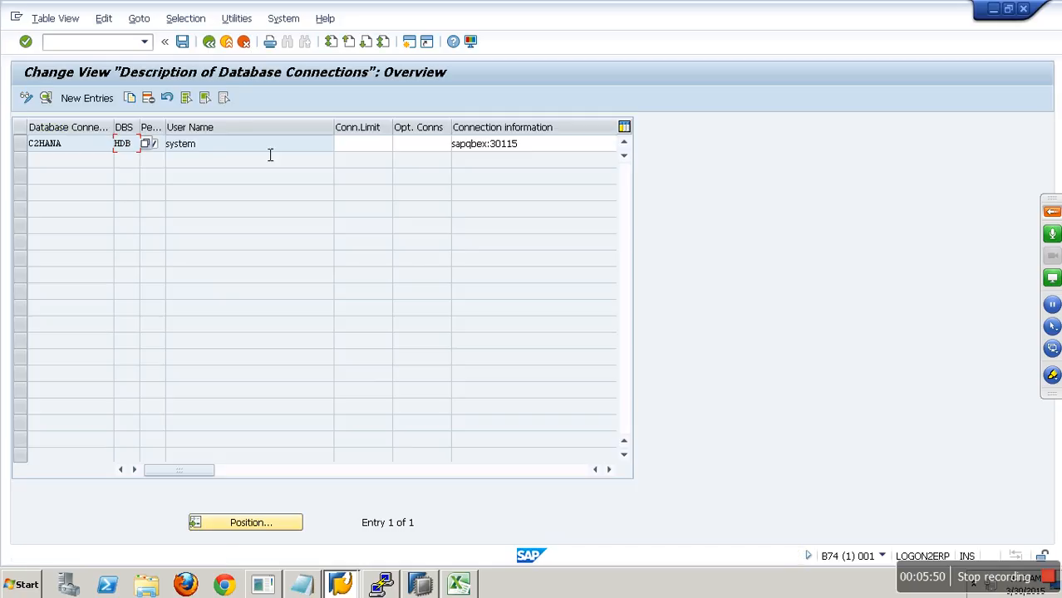
# End the current SAP session with the command /nex.
pyautogui.click(102, 44)
pyautogui.write('/nex')
pyautogui.press('Return')
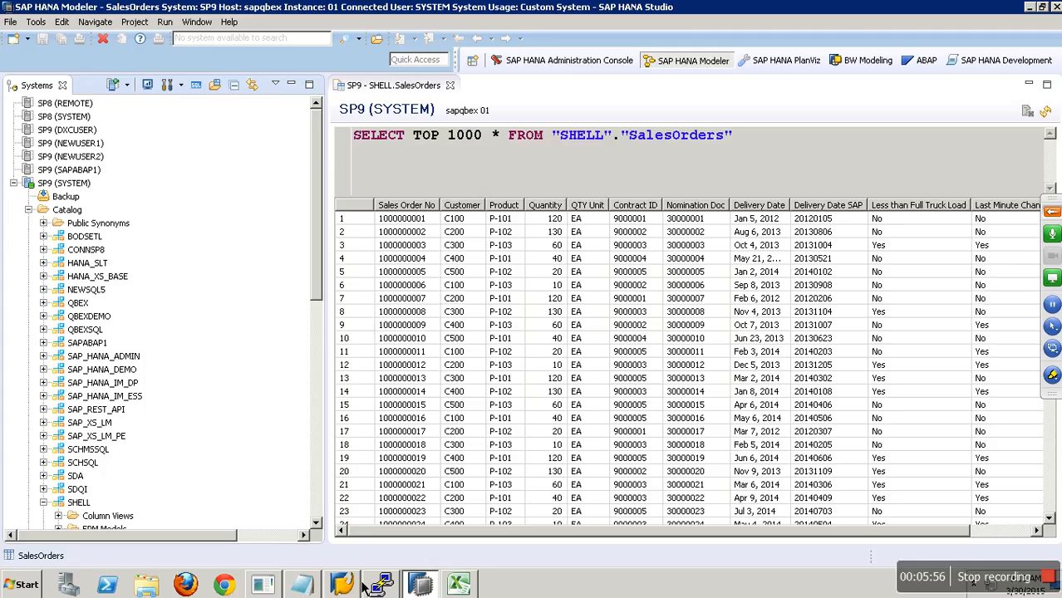
# Switch to SAP Logon and log on to BW74SR2_SQL, client 001, as user hana with the account password.
pyautogui.moveTo(331, 580)
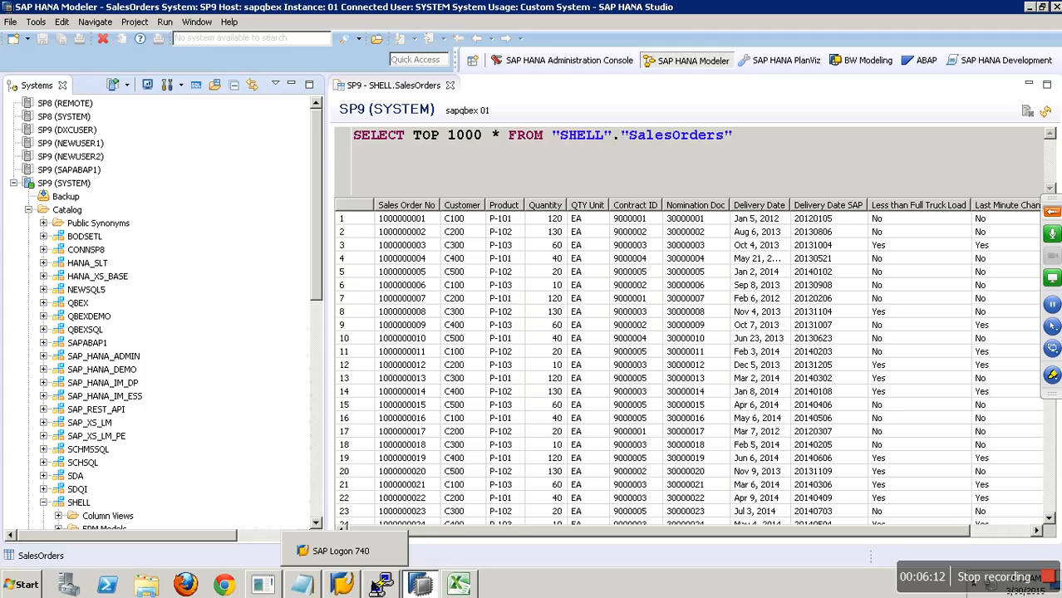
pyautogui.click(356, 588)
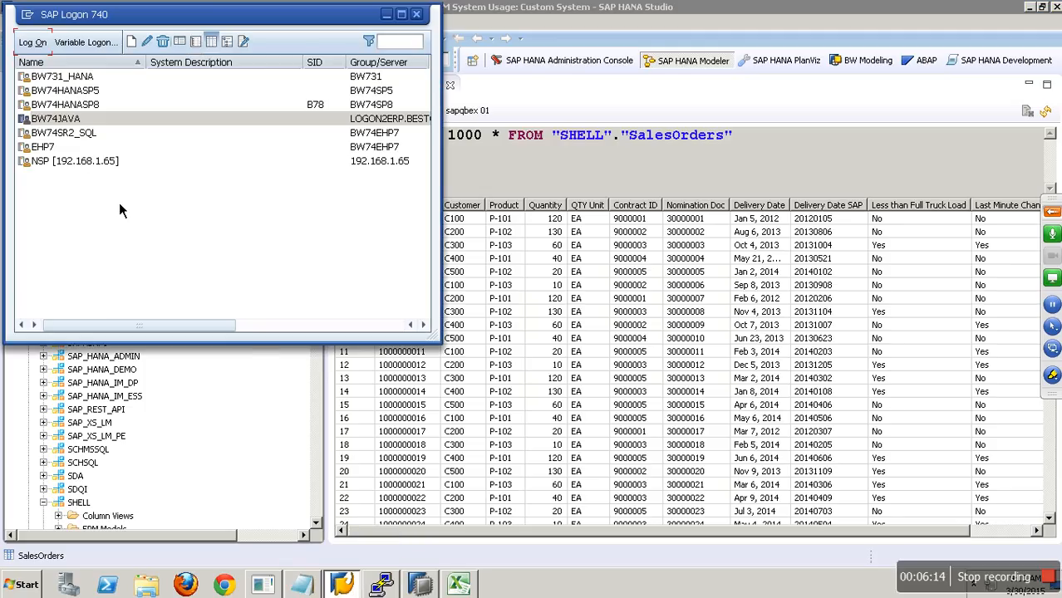
pyautogui.click(77, 138)
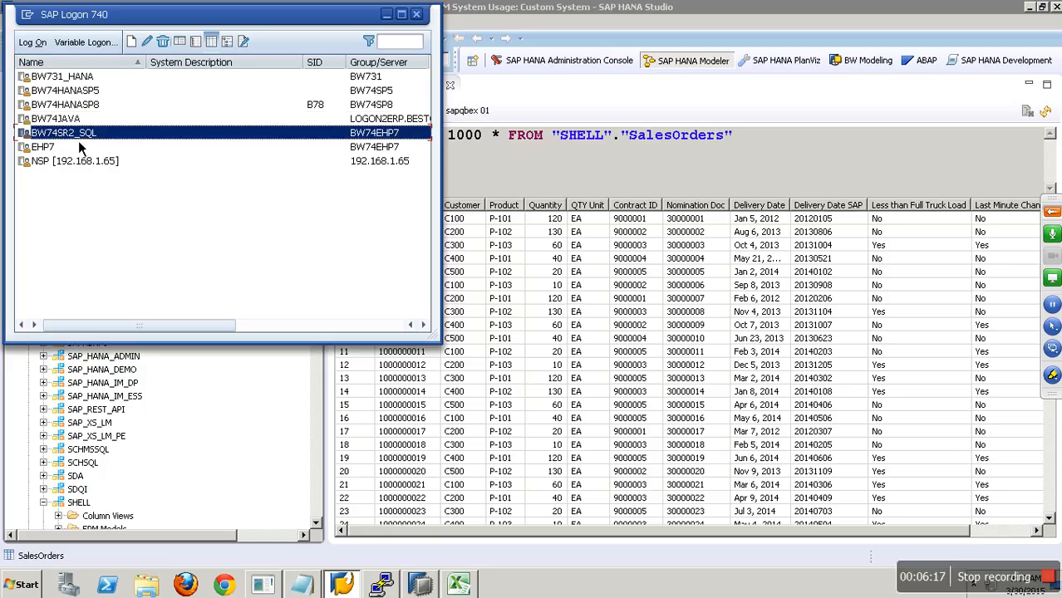
pyautogui.click(34, 42)
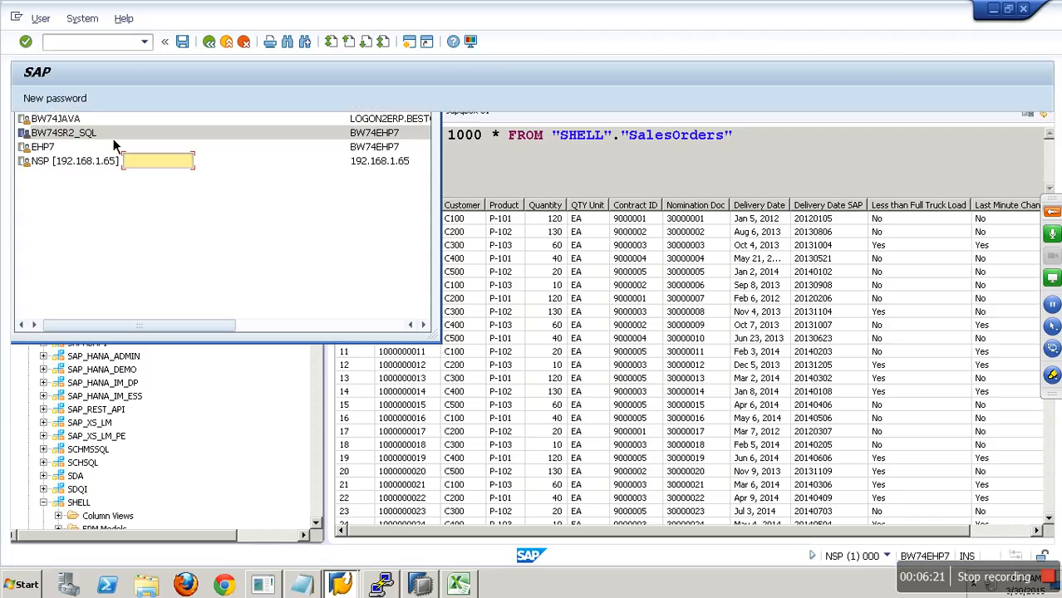
pyautogui.write('han')
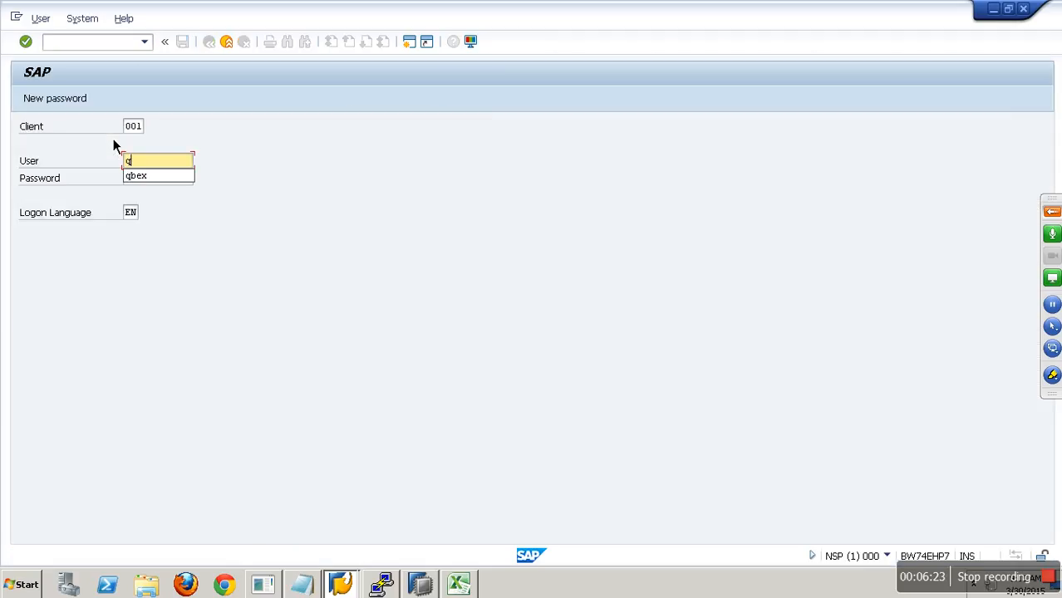
pyautogui.write('an')
pyautogui.press('Tab')
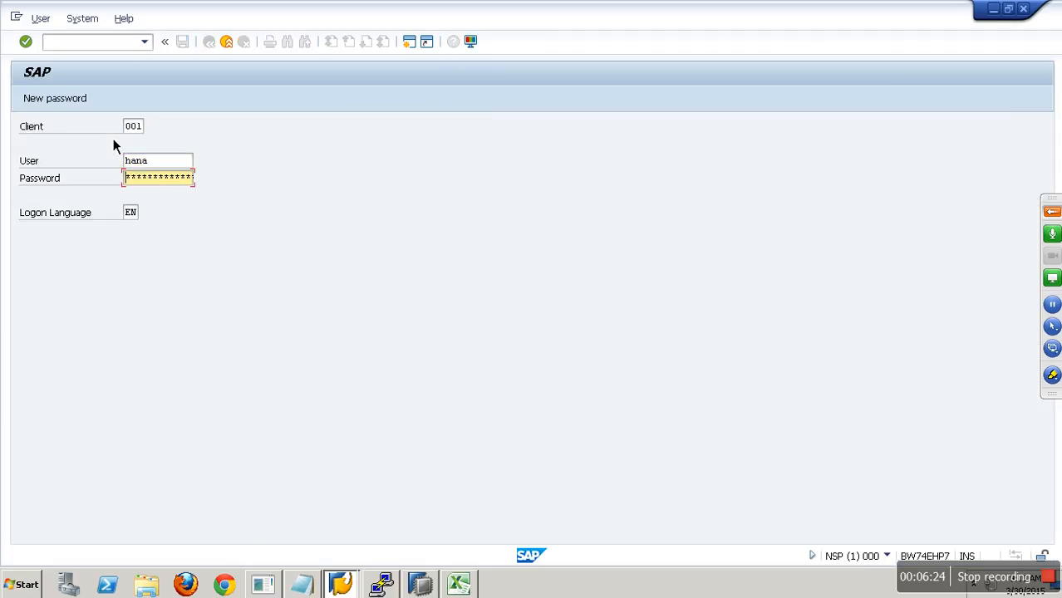
pyautogui.write('********')
pyautogui.press('Return')
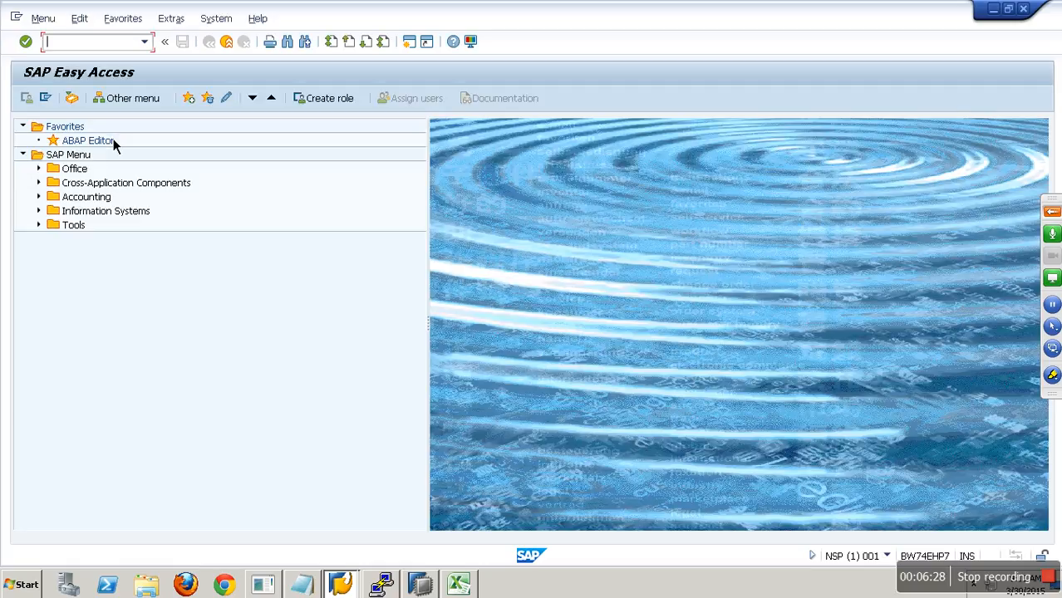
# Run transaction rsa1 and collapse the Data Services folder in the source systems tree.
pyautogui.write('rsa1')
pyautogui.press('Return')
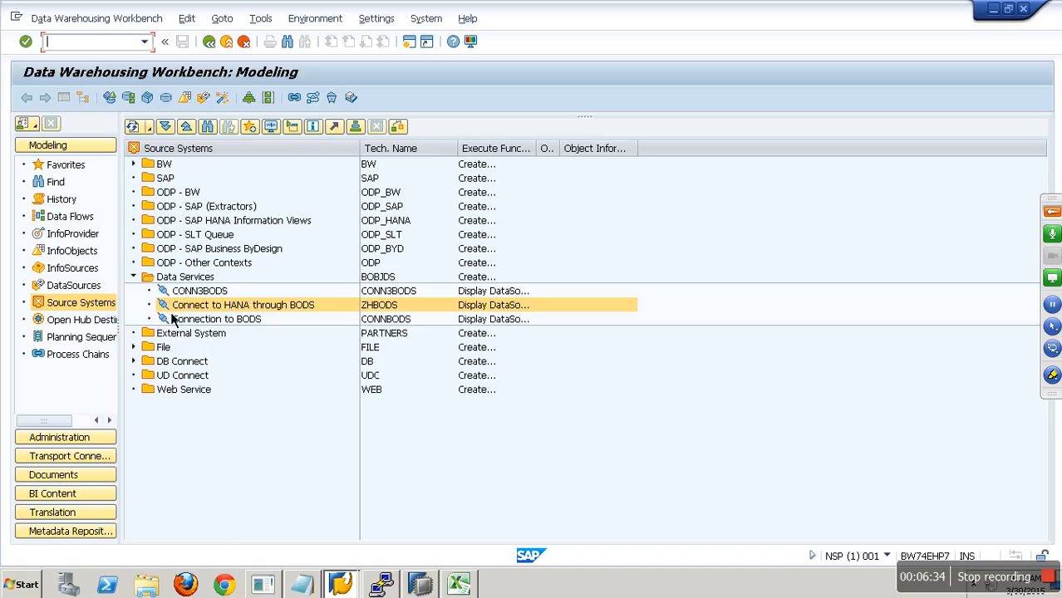
pyautogui.doubleClick(150, 277)
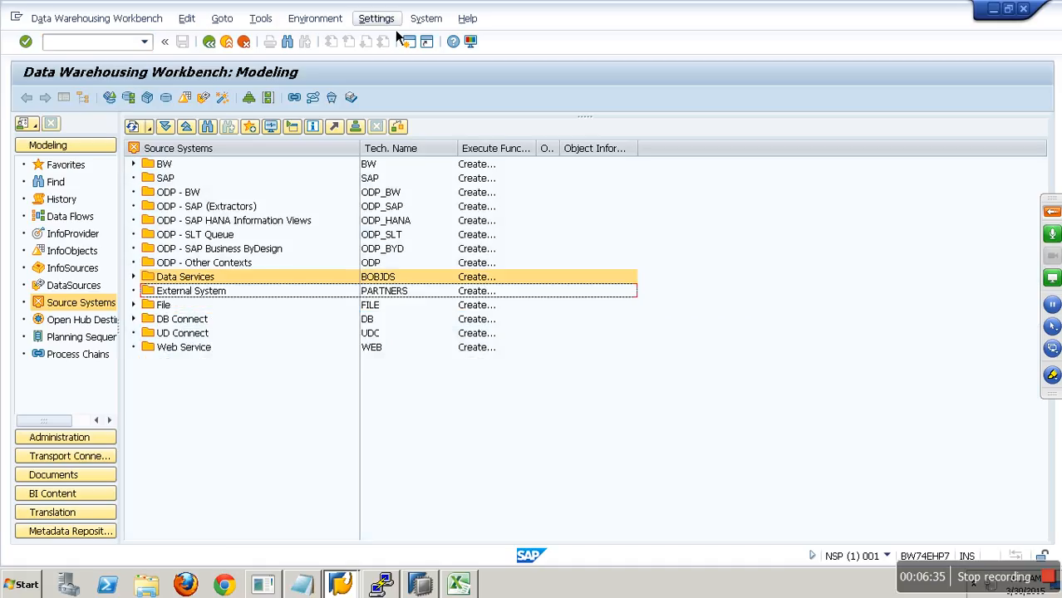
# Check the database system in the system status information and close it.
pyautogui.click(422, 20)
pyautogui.click(455, 229)
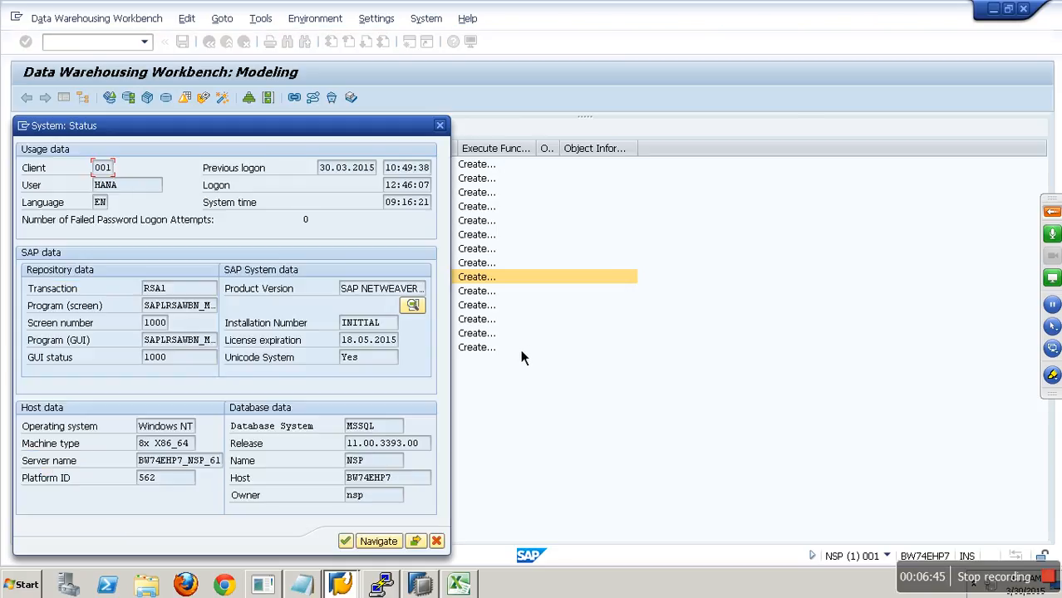
pyautogui.moveTo(402, 427); pyautogui.dragTo(294, 432)
pyautogui.click(437, 541)
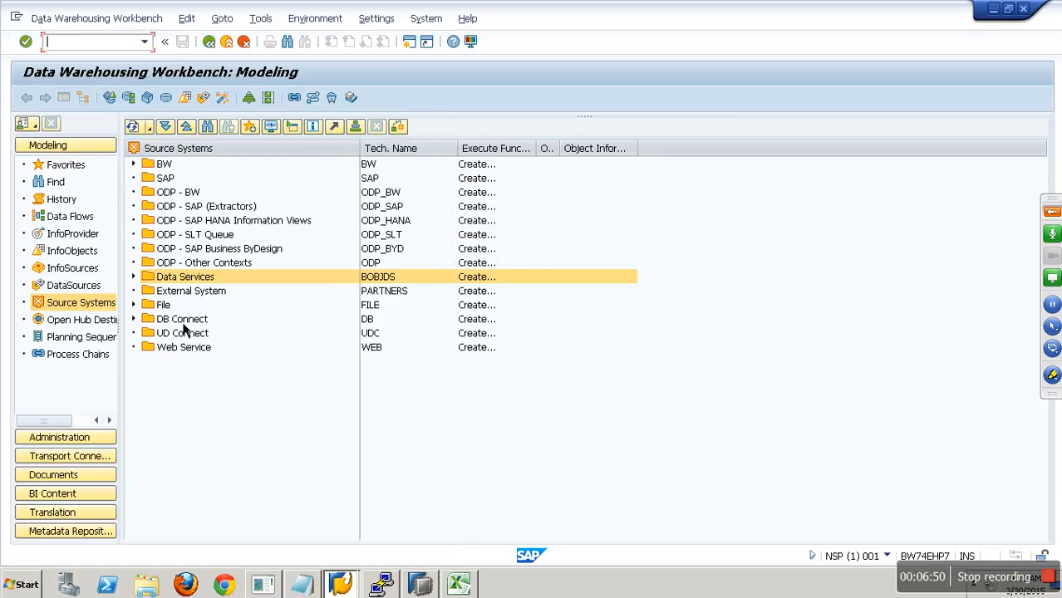
# Create a DB Connect source system with logical system name c2hana and source system name DB Connection to HANA Database.
pyautogui.rightClick(180, 322)
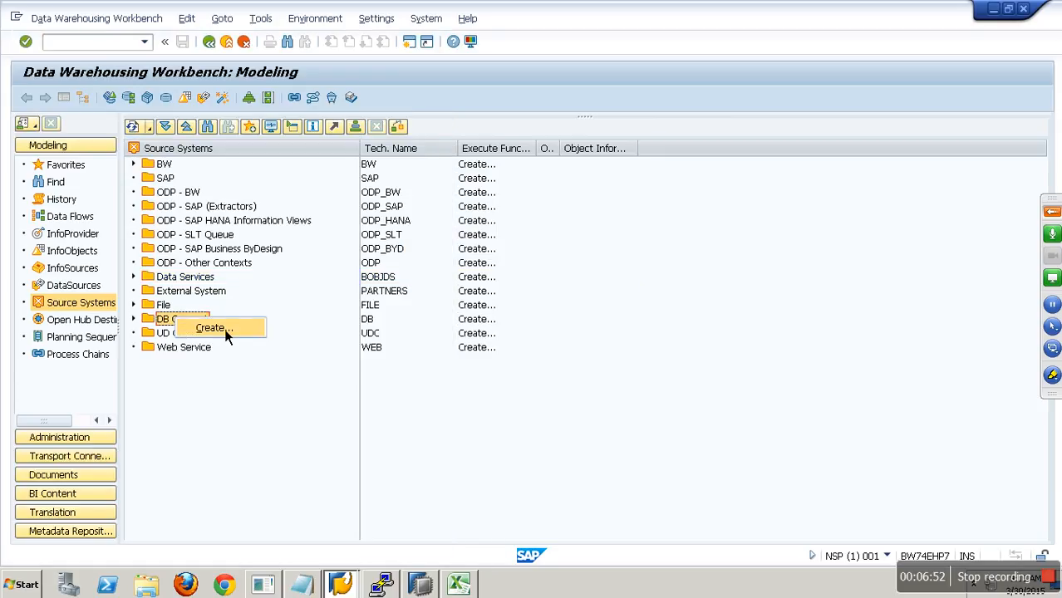
pyautogui.click(212, 328)
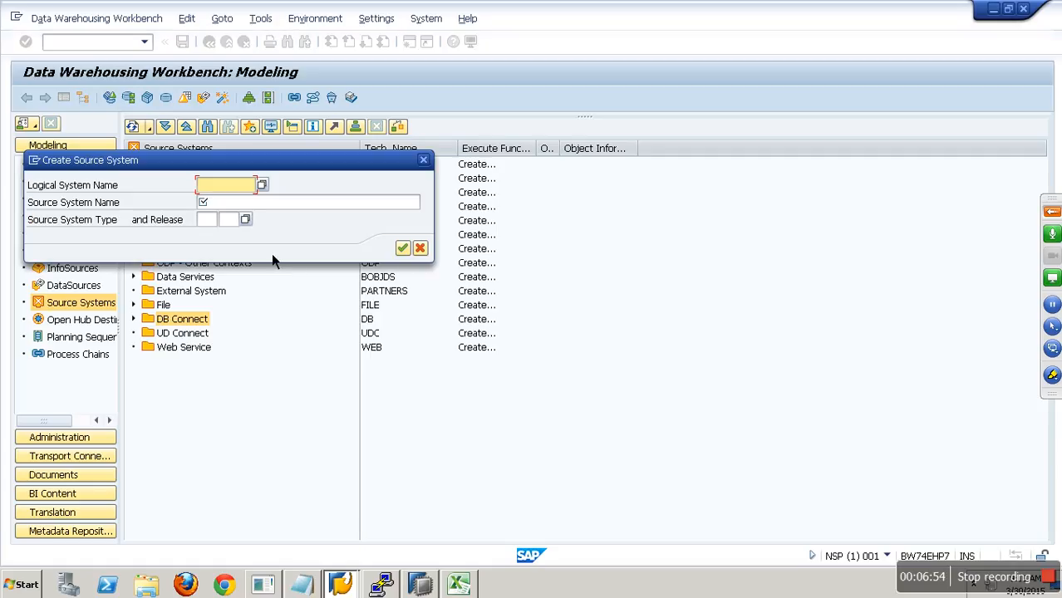
pyautogui.write('c2hana')
pyautogui.click(263, 204)
pyautogui.write('DB')
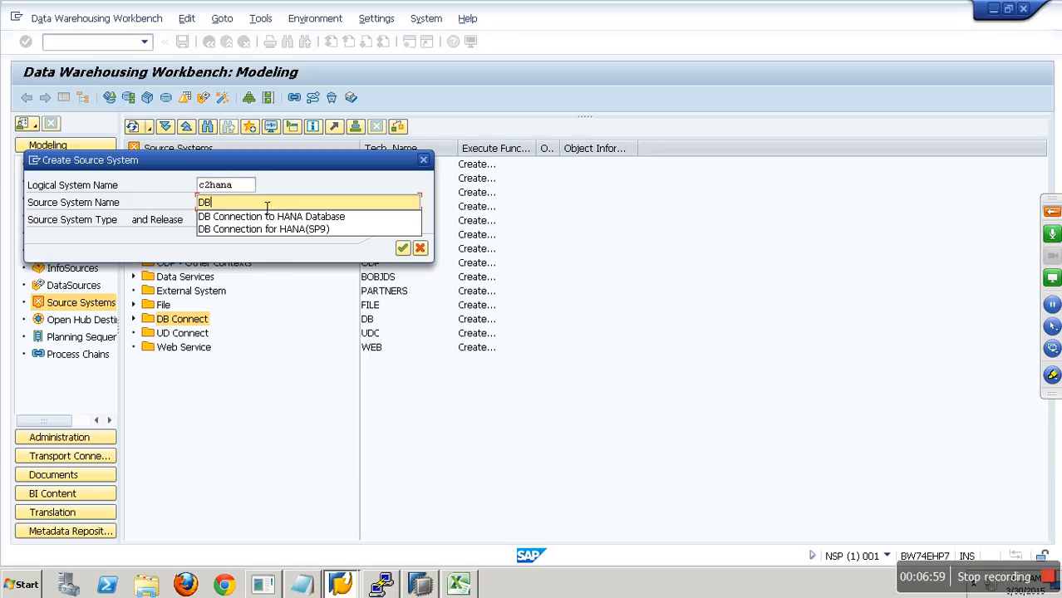
pyautogui.click(334, 217)
pyautogui.click(403, 247)
# Set the C2HANA connection type to Source System = DB Connection, and try to proceed with these parameters.
pyautogui.click(326, 239)
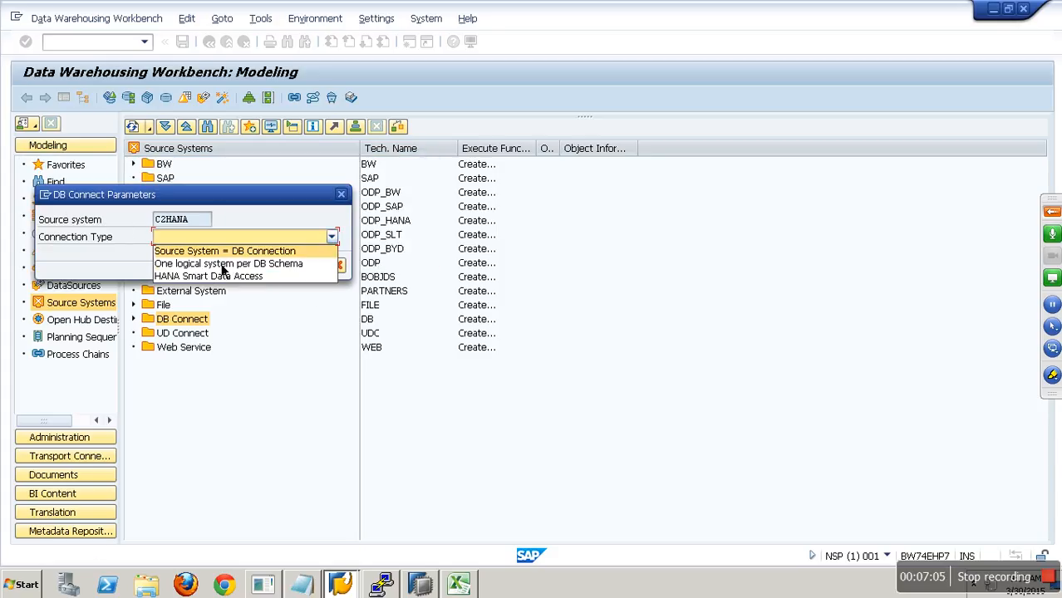
pyautogui.click(239, 250)
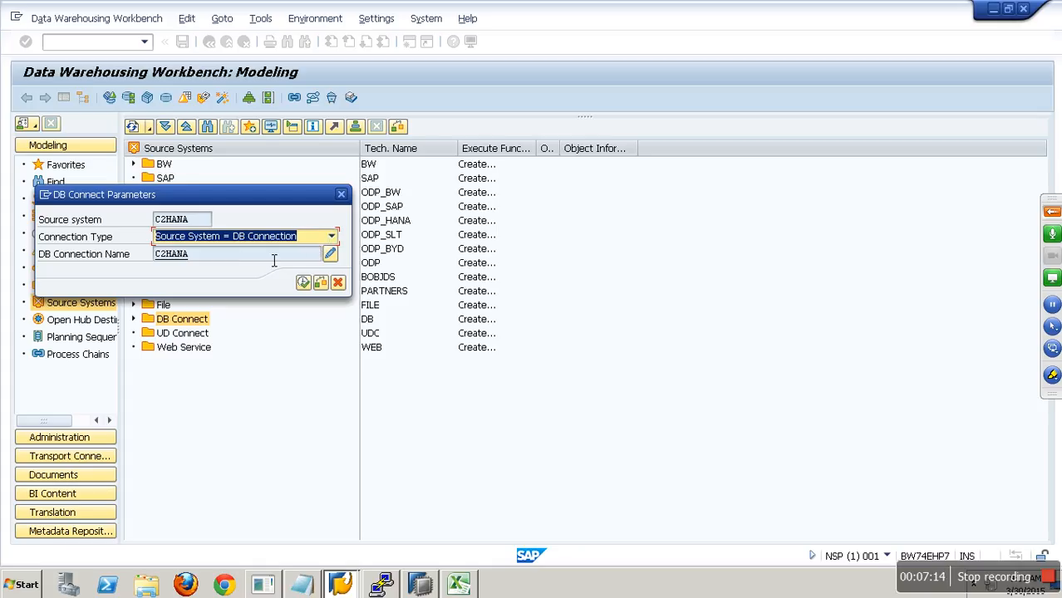
pyautogui.press('Delete')
pyautogui.click(306, 242)
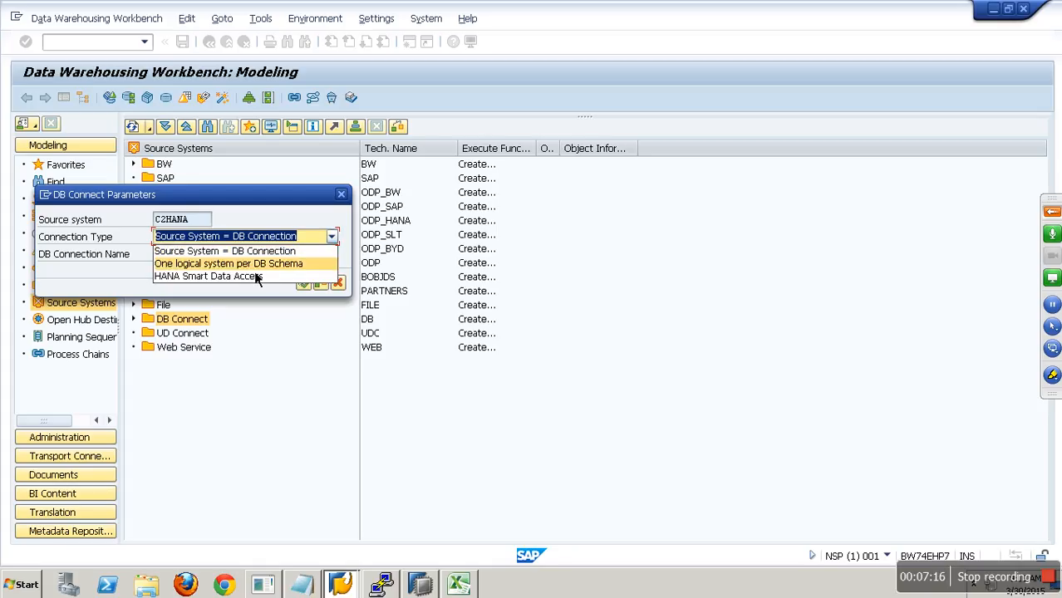
pyautogui.click(314, 237)
pyautogui.click(305, 284)
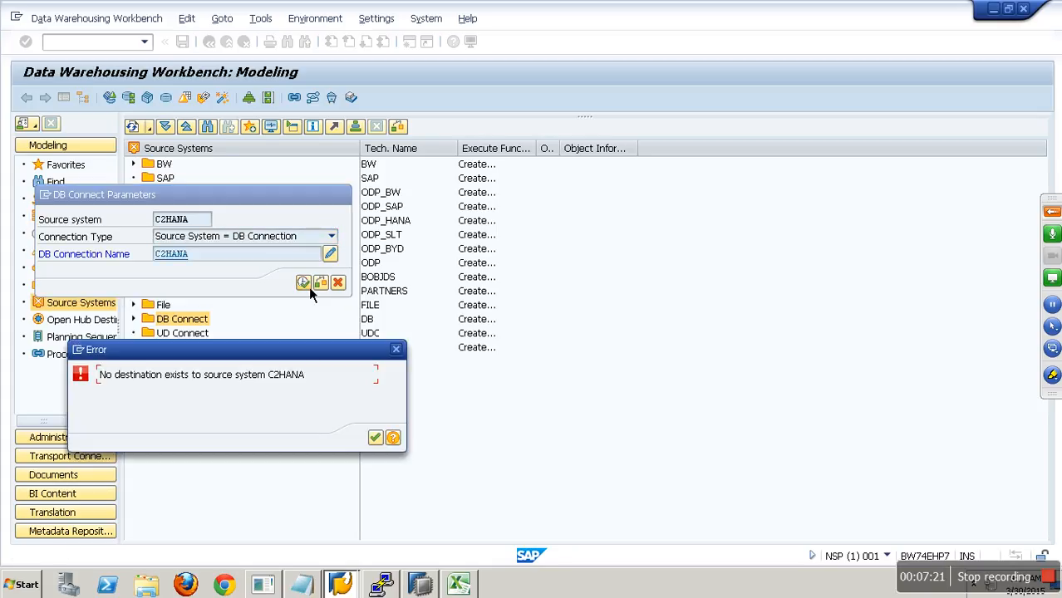
pyautogui.click(375, 438)
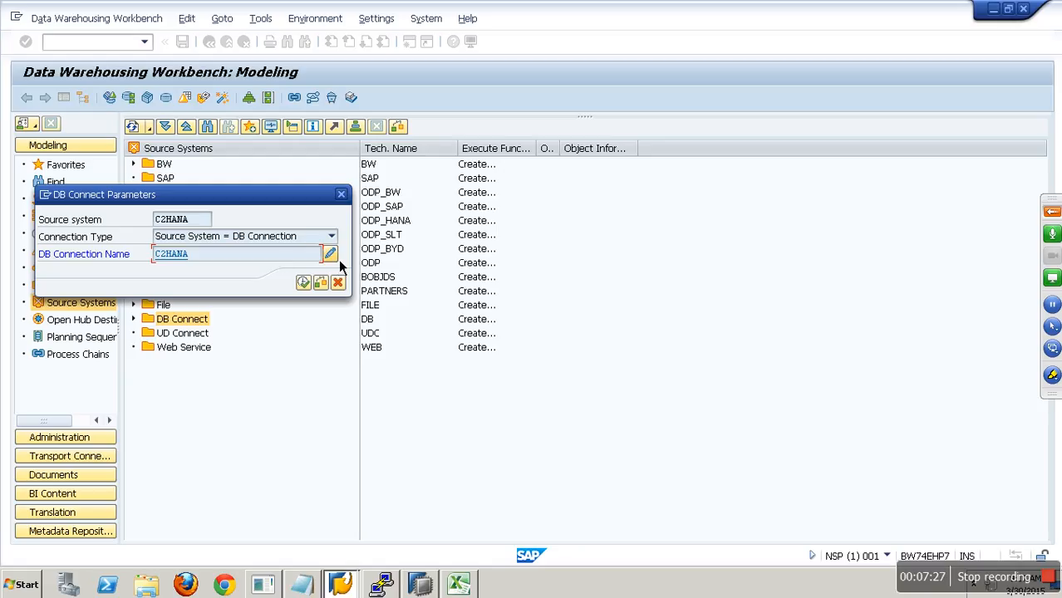
# Open the C2HANA database connection for editing and set its DBMS to MSS.
pyautogui.click(334, 257)
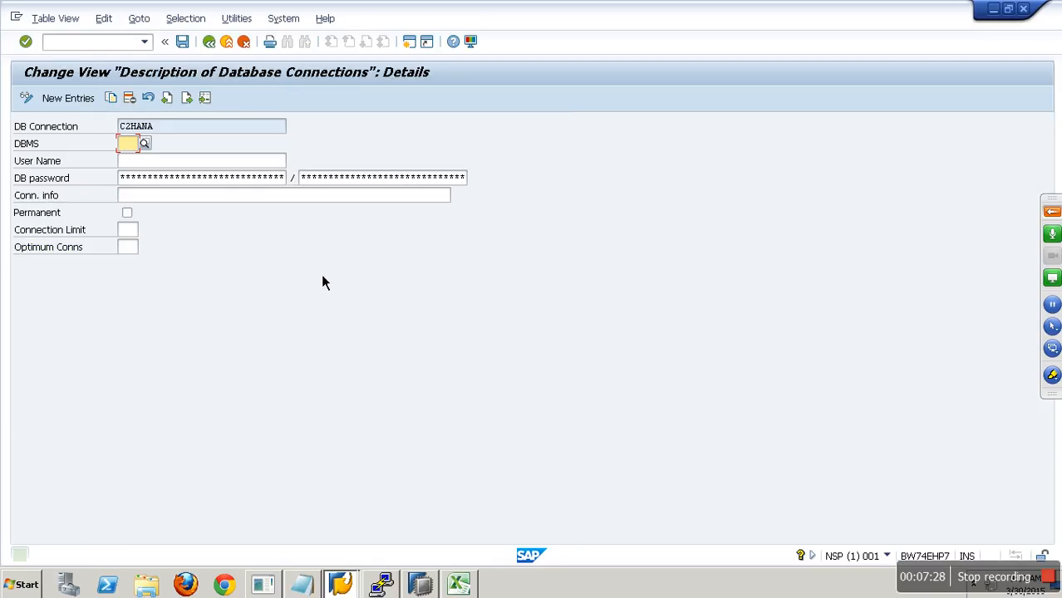
pyautogui.click(150, 146)
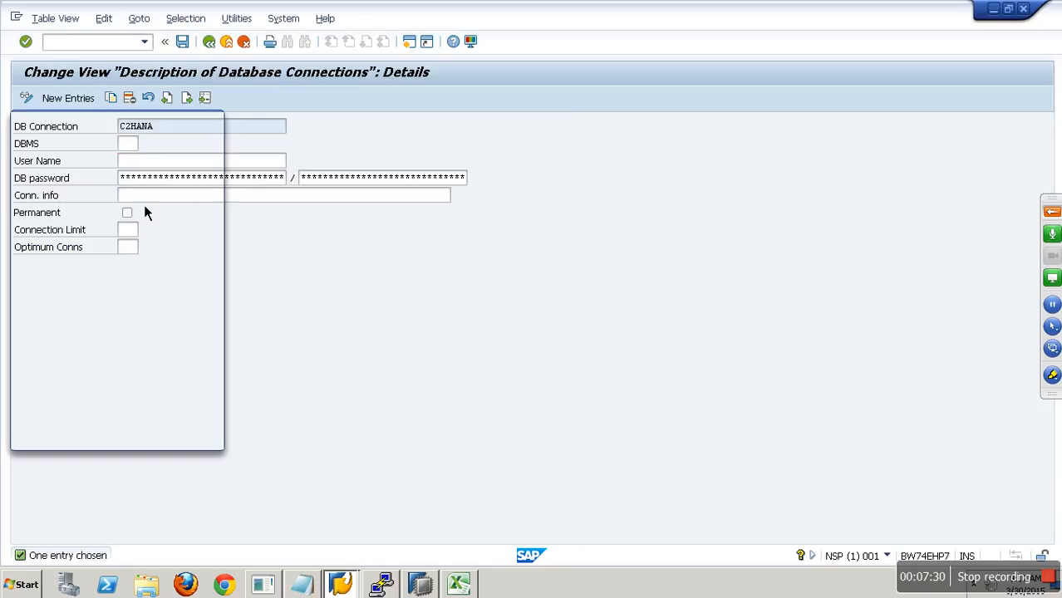
pyautogui.doubleClick(58, 249)
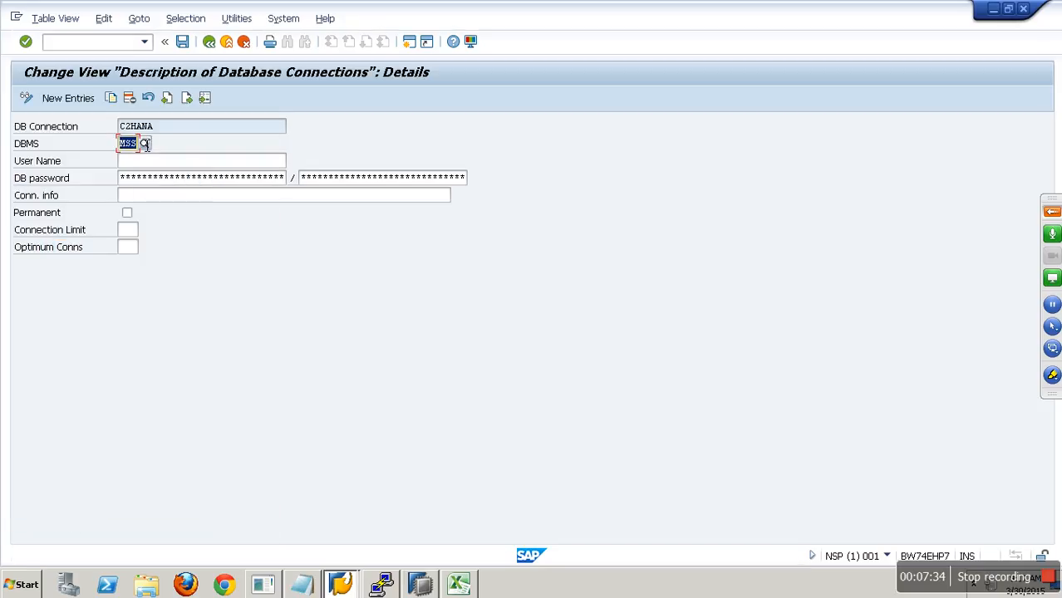
# Set the C2HANA connection's DBMS to HDB and user name to system, and enter the database password with its confirmation.
pyautogui.click(147, 144)
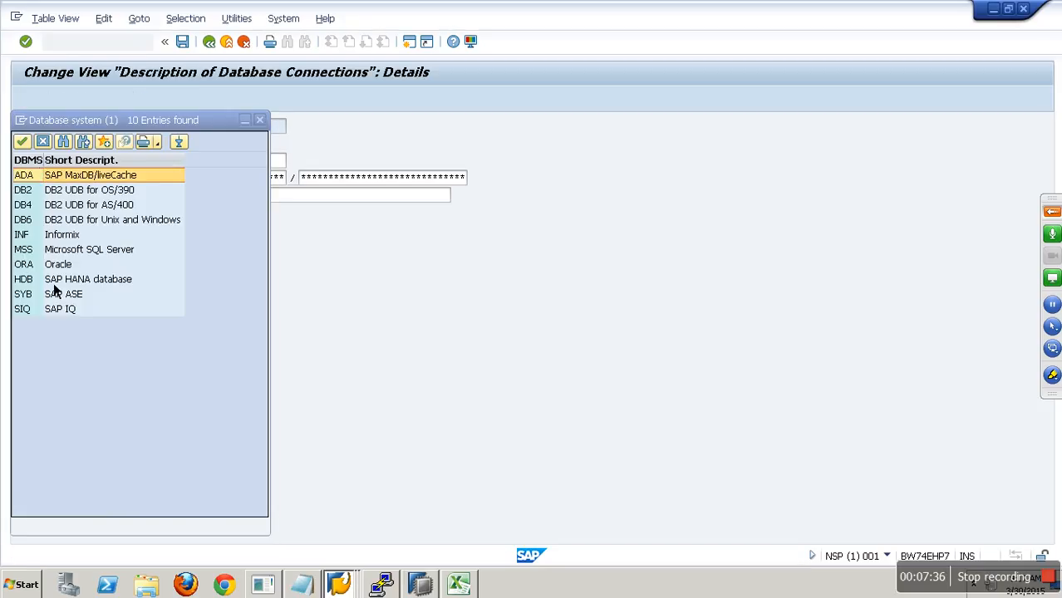
pyautogui.doubleClick(52, 279)
pyautogui.click(144, 163)
pyautogui.write('system')
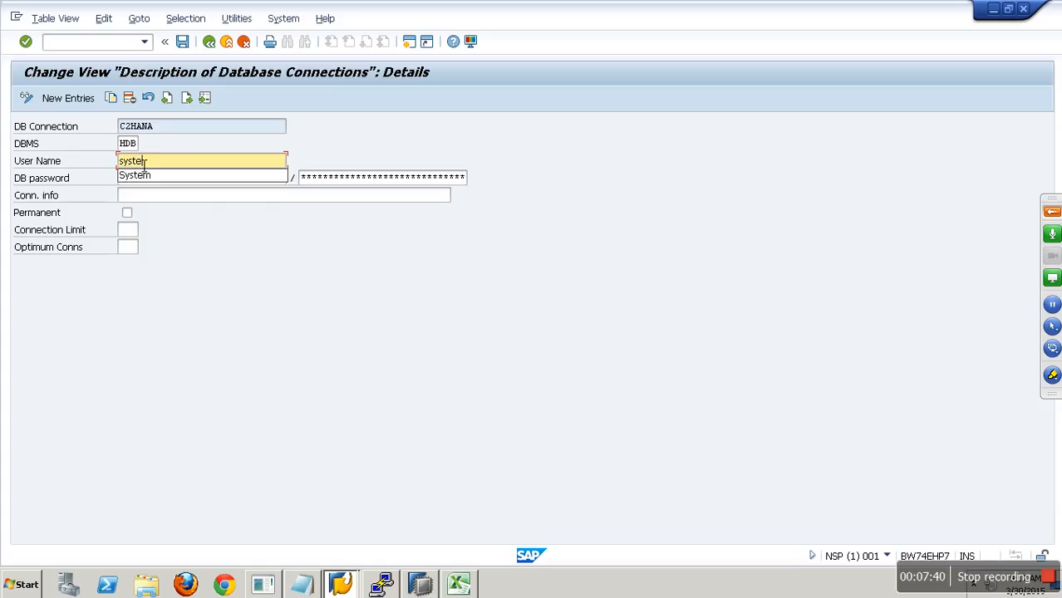
pyautogui.press('Tab')
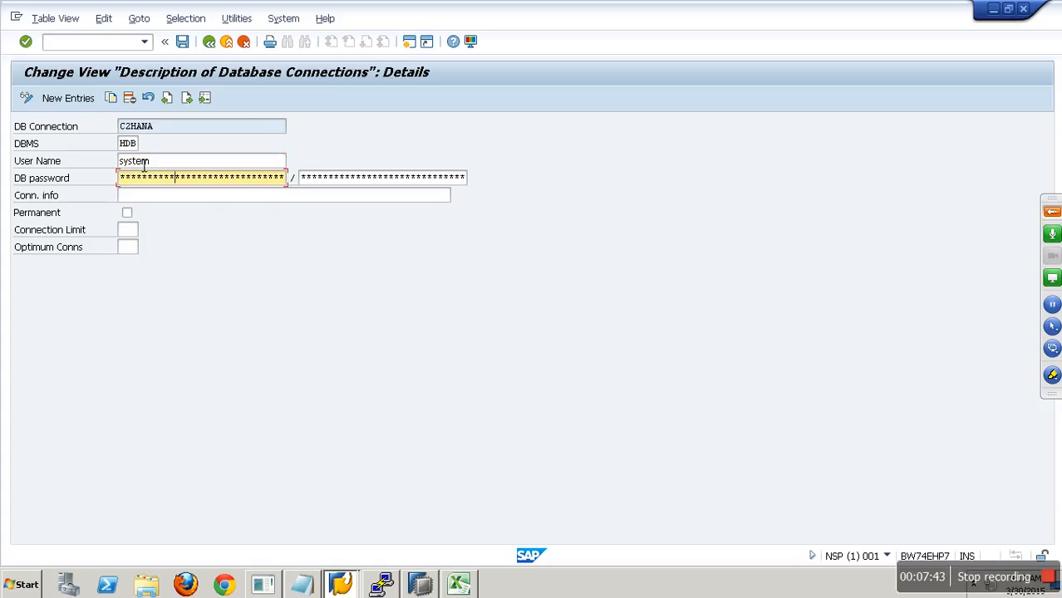
pyautogui.press('Tab')
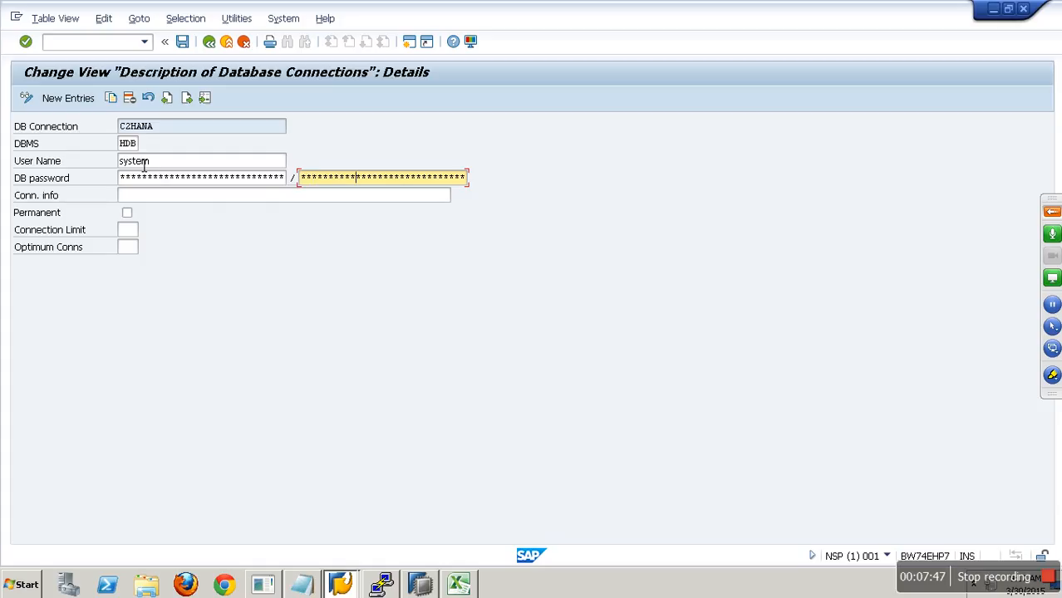
pyautogui.press('Tab')
# Set the connection info to sapqbex:30115, make the connection permanent and save it.
pyautogui.write('sapqbe')
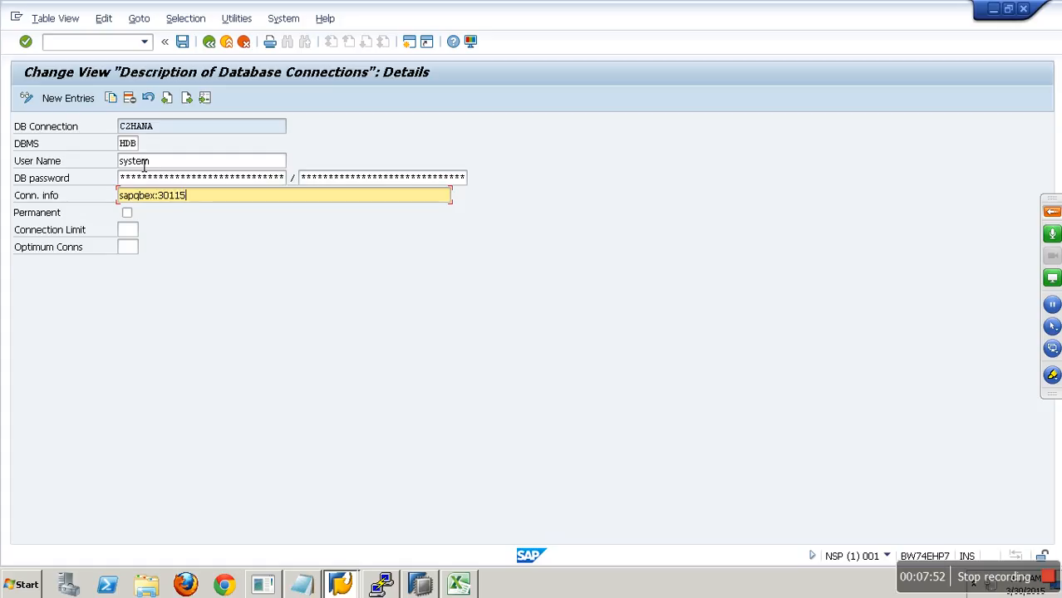
pyautogui.press('Tab')
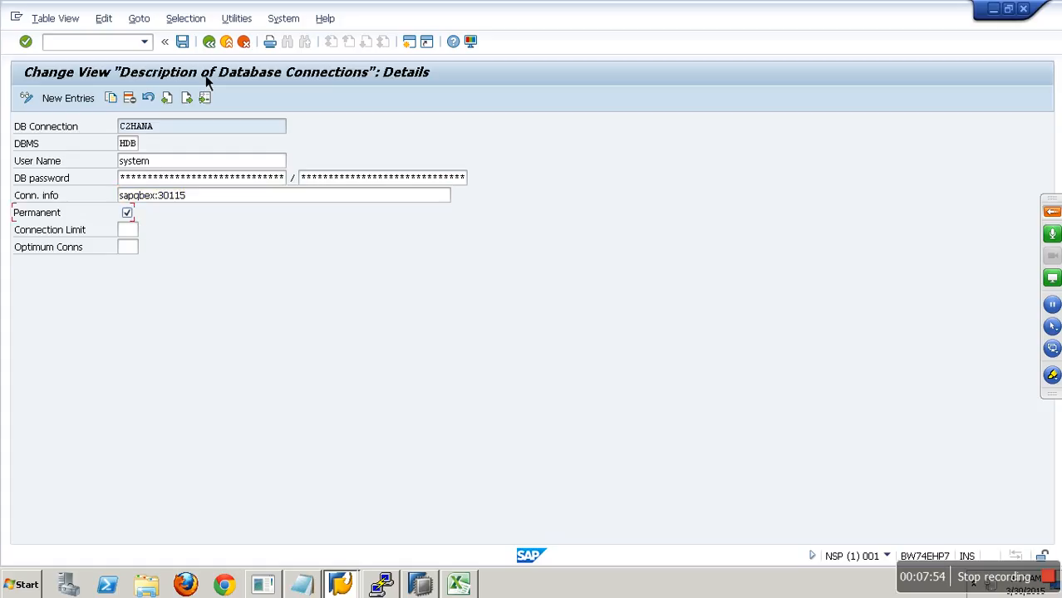
pyautogui.click(182, 43)
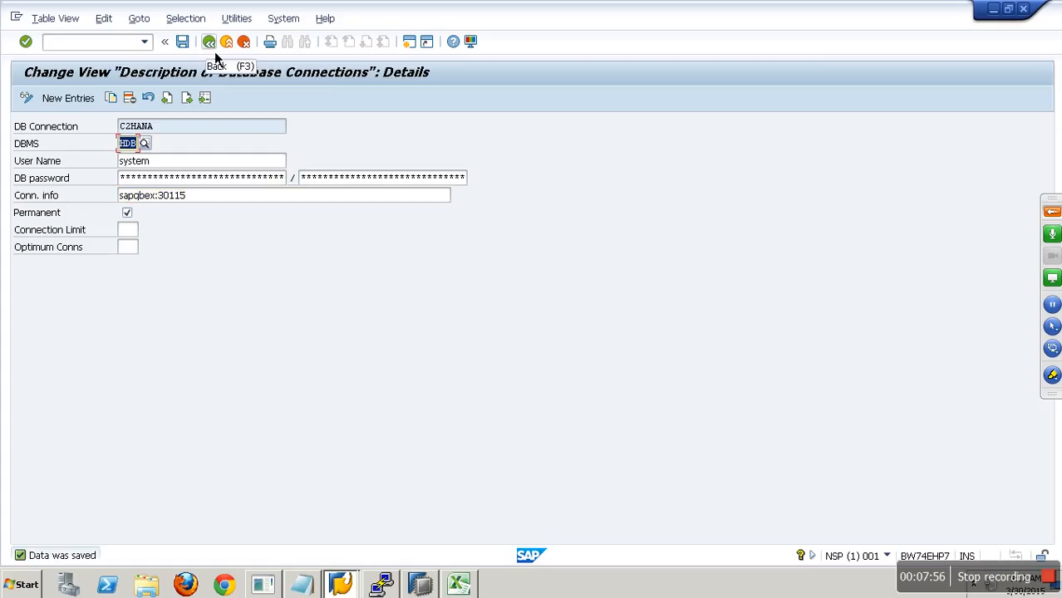
# Return to the DB Connect parameters and confirm them to create the C2HANA source system.
pyautogui.click(213, 49)
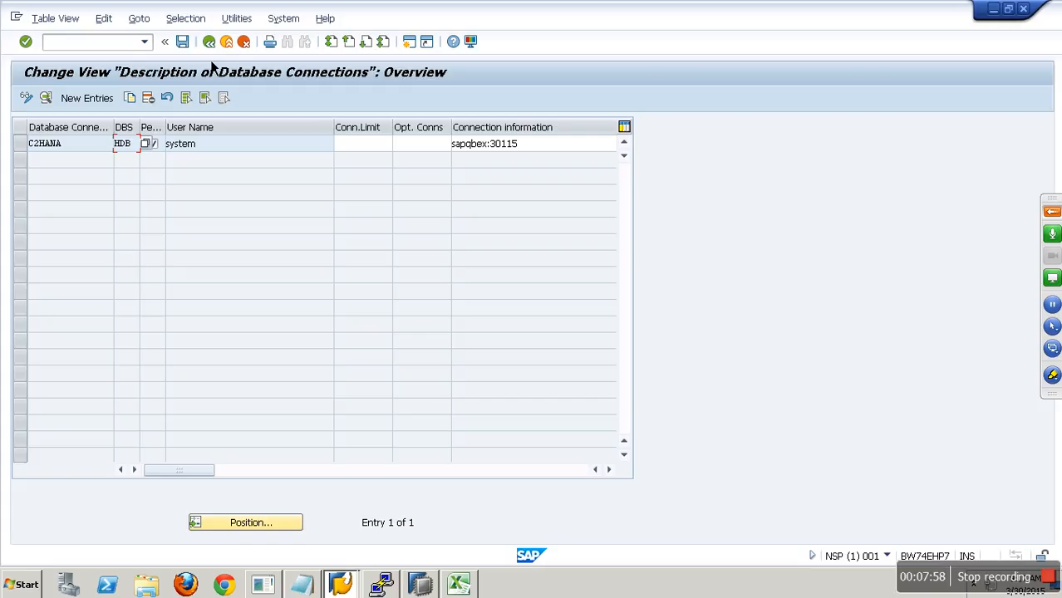
pyautogui.click(185, 45)
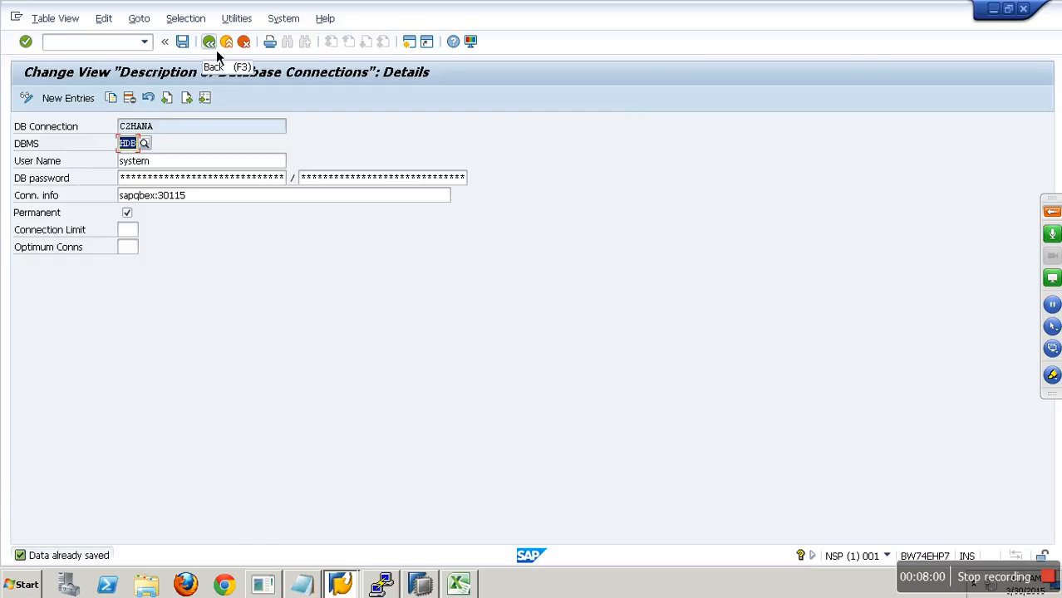
pyautogui.click(216, 50)
pyautogui.click(216, 50)
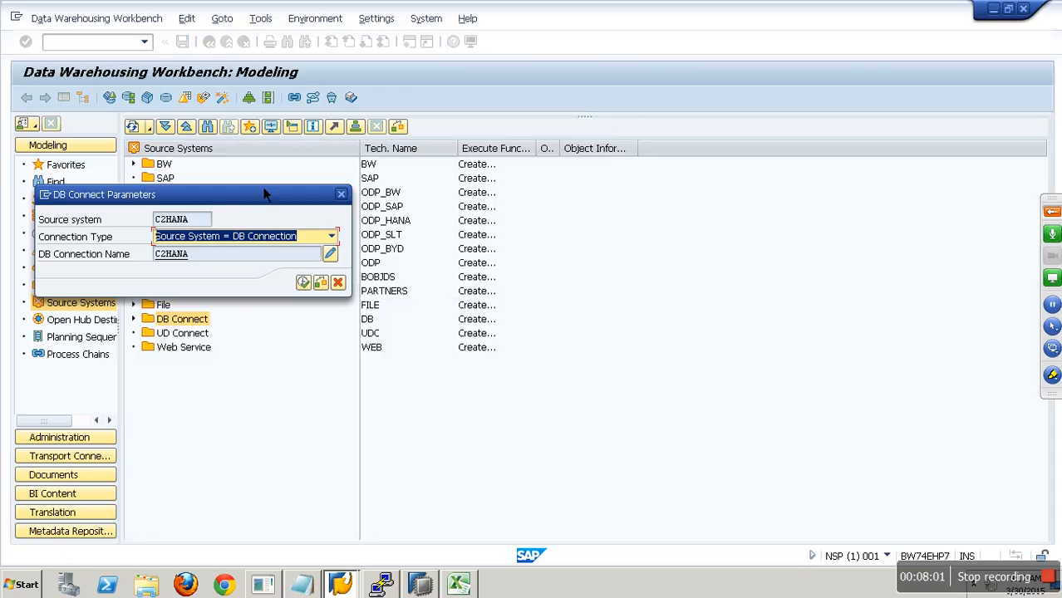
pyautogui.click(304, 284)
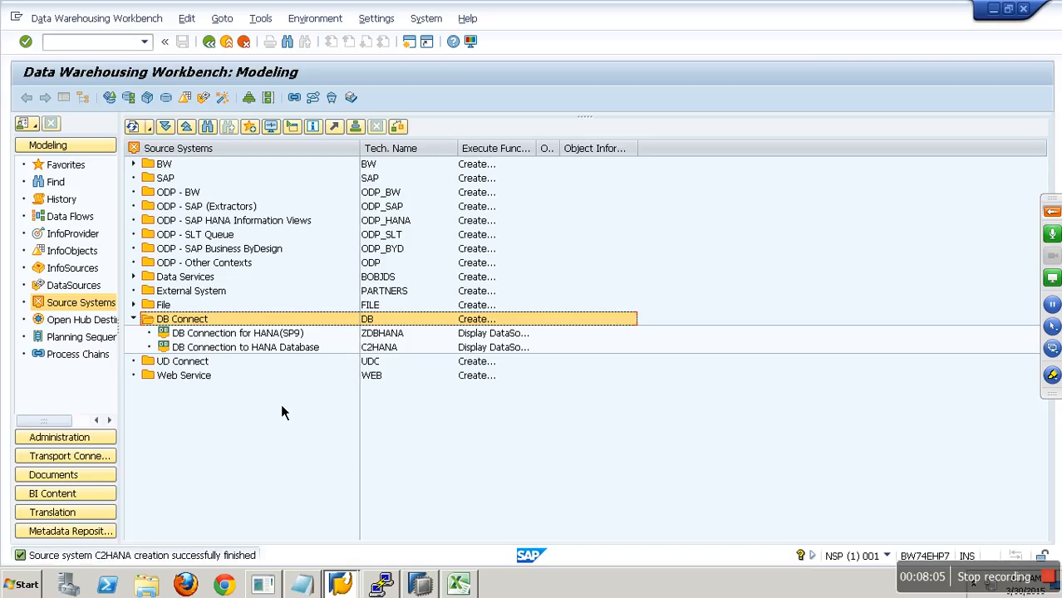
# Display the DataSource tree of the C2HANA source system under DB Connect.
pyautogui.click(375, 351)
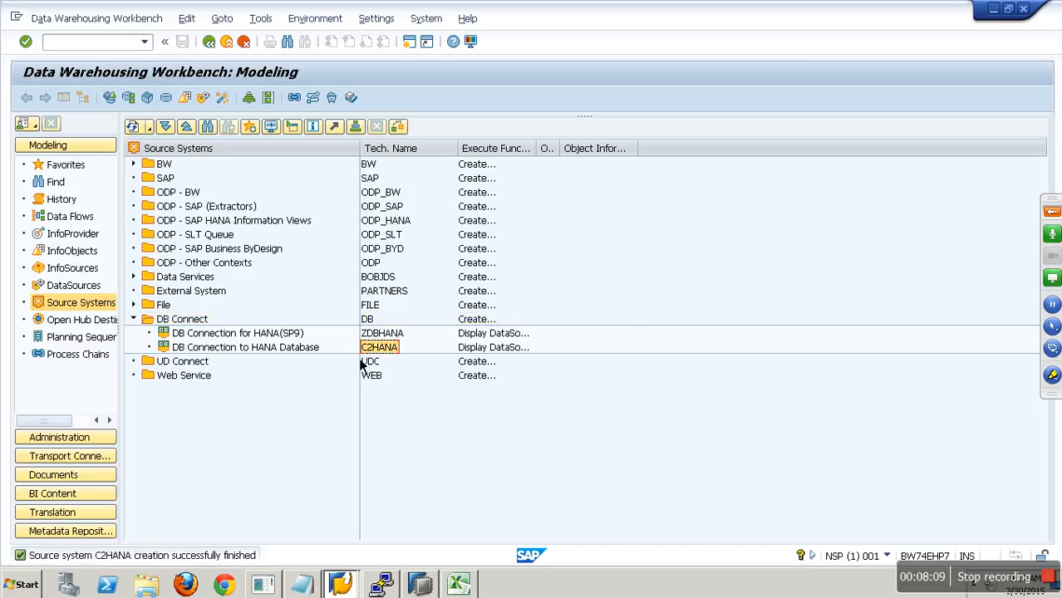
pyautogui.rightClick(253, 350)
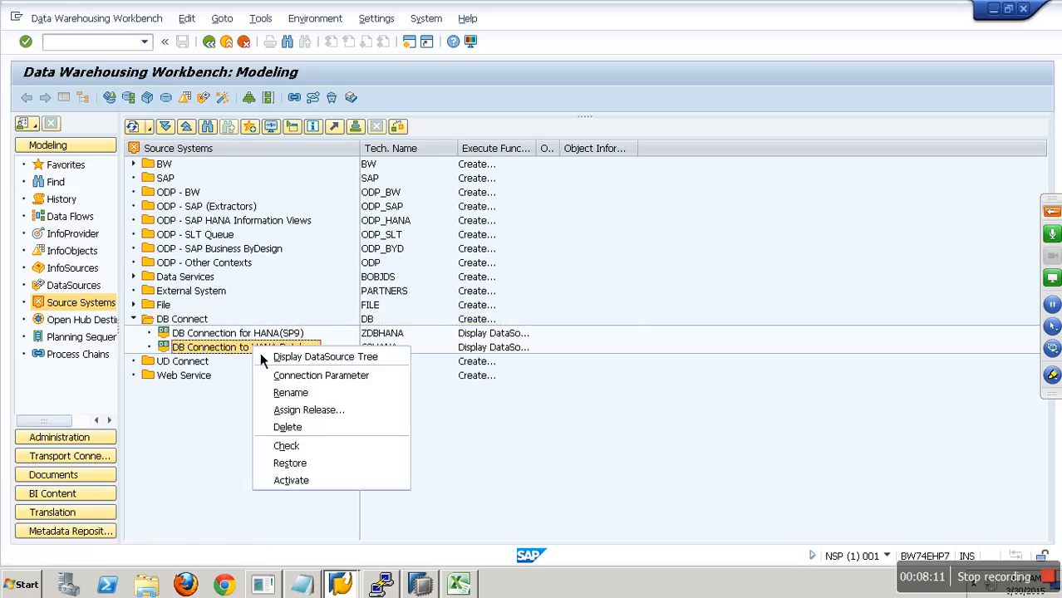
pyautogui.click(304, 359)
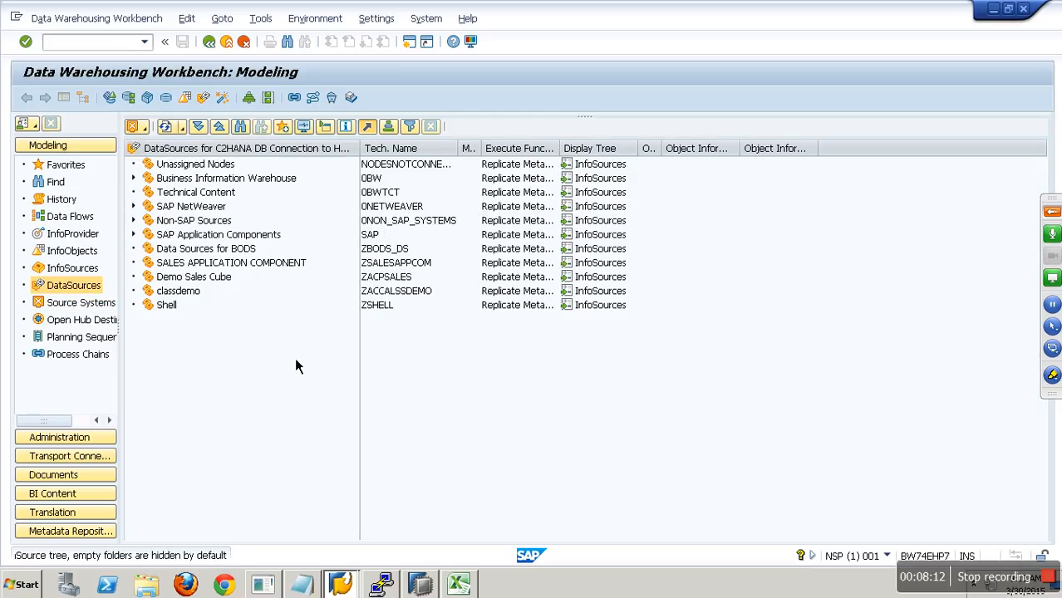
# Create the DataSource zdb_salesorders with data type Transaction Data under the Shell application component.
pyautogui.rightClick(165, 304)
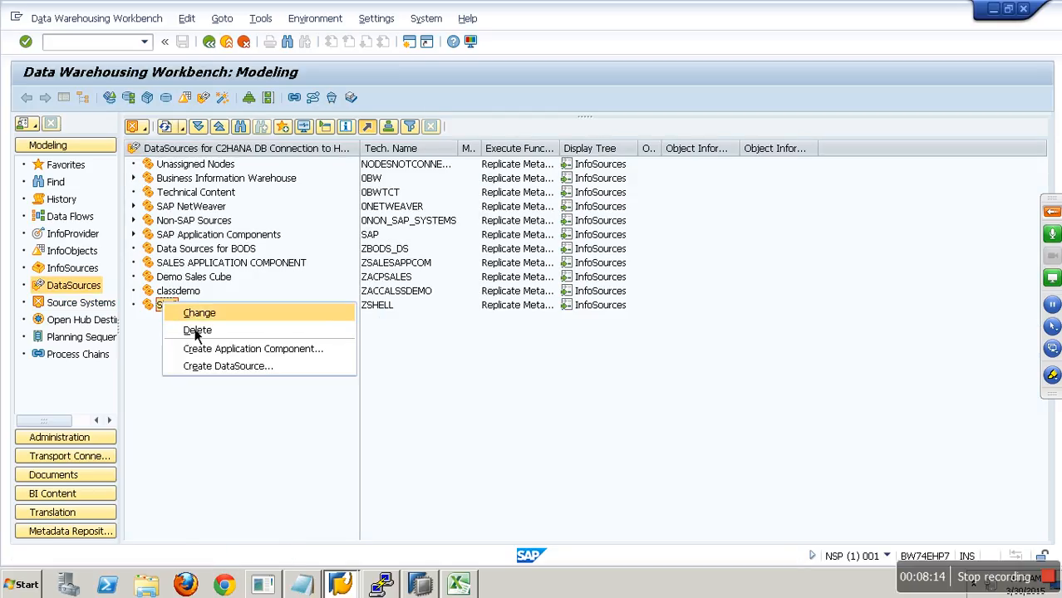
pyautogui.click(251, 371)
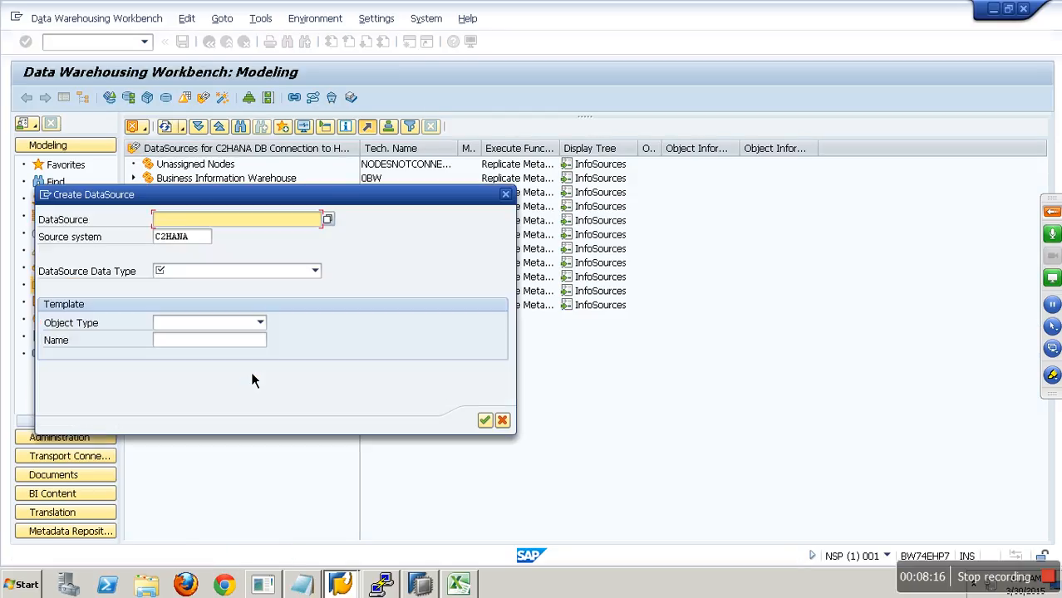
pyautogui.write('zdb_salesorders')
pyautogui.click(253, 274)
pyautogui.click(228, 287)
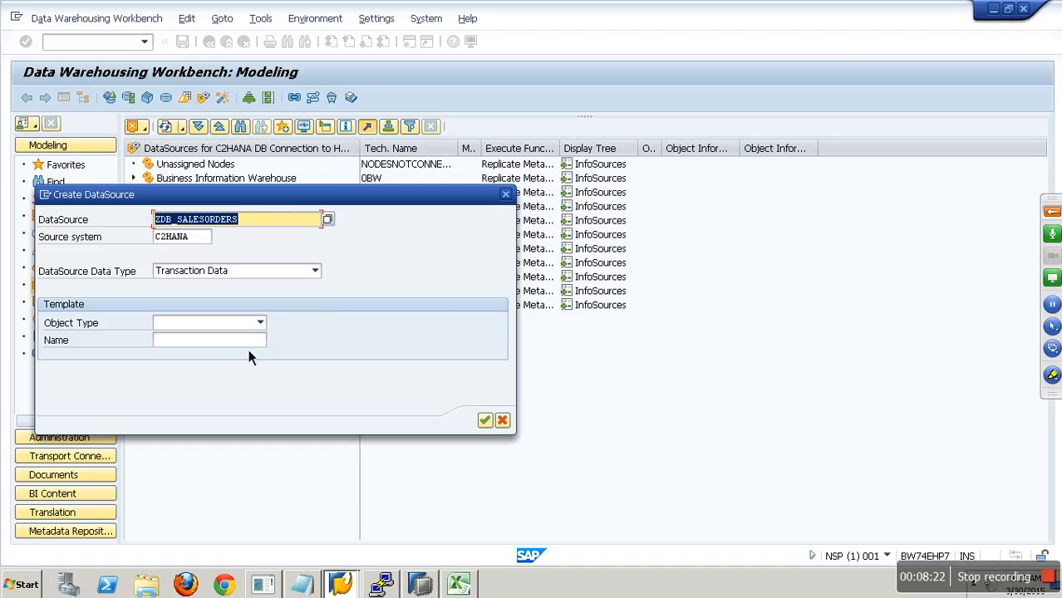
pyautogui.click(485, 422)
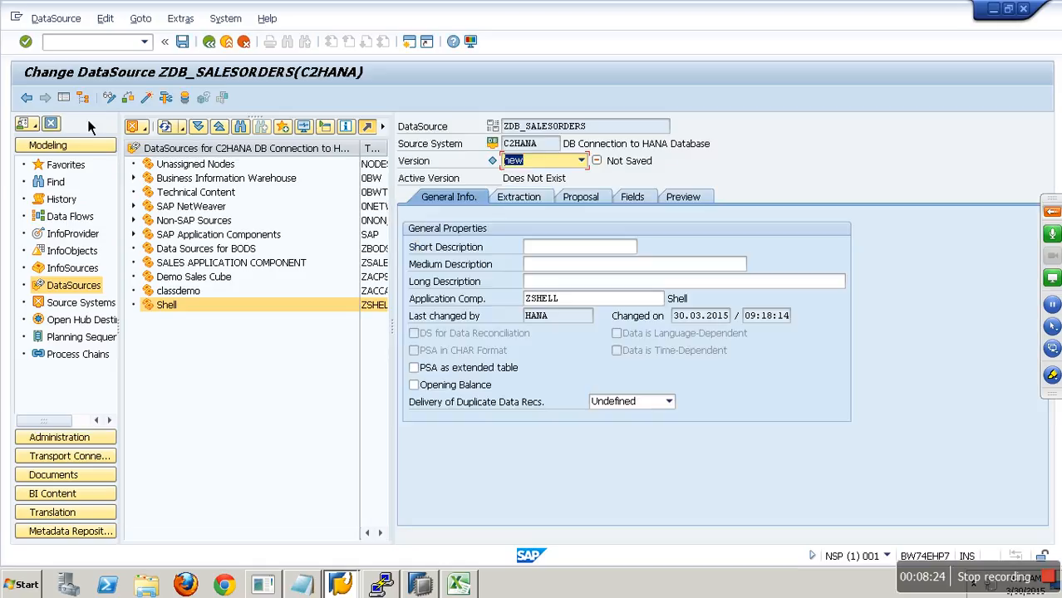
# Hide the navigation area and enter ZDB_SALESORDERS as the DataSource's short, medium and long description.
pyautogui.click(66, 98)
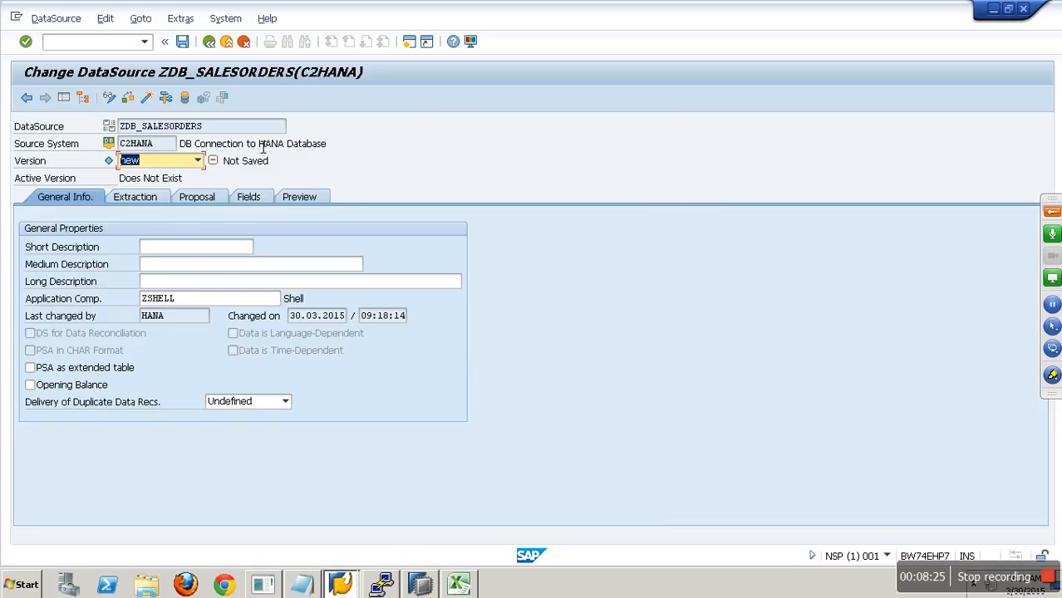
pyautogui.doubleClick(233, 130)
pyautogui.hotkey('ctrl', 'c')
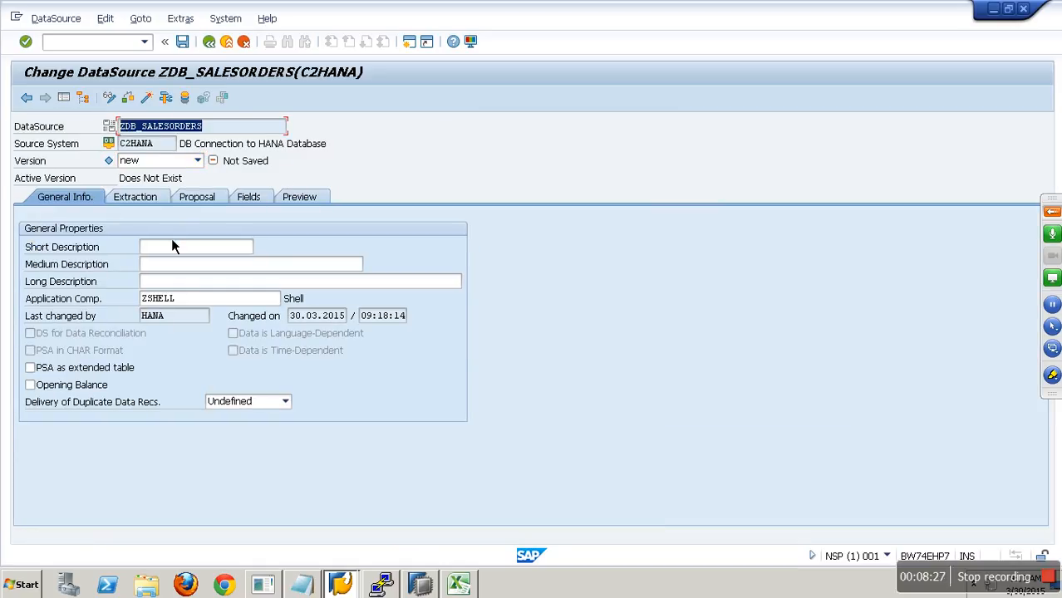
pyautogui.click(203, 248)
pyautogui.hotkey('ctrl', 'v')
pyautogui.click(208, 264)
pyautogui.hotkey('ctrl', 'v')
pyautogui.click(210, 283)
pyautogui.hotkey('ctrl', 'v')
# Set the extraction's DB user/schema to SHELL and choose SalesOrders as its table.
pyautogui.click(161, 203)
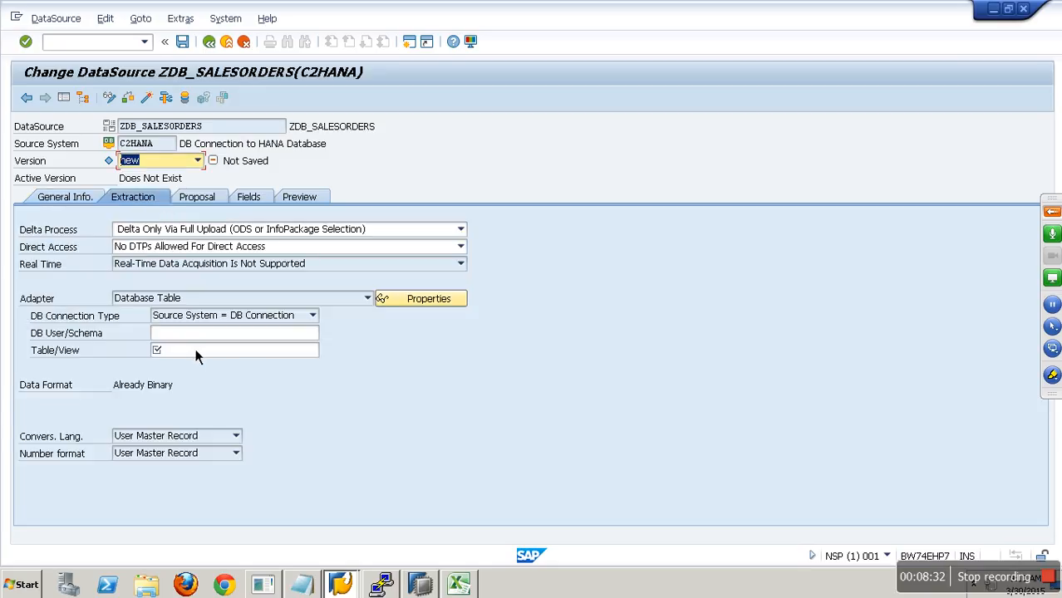
pyautogui.click(193, 336)
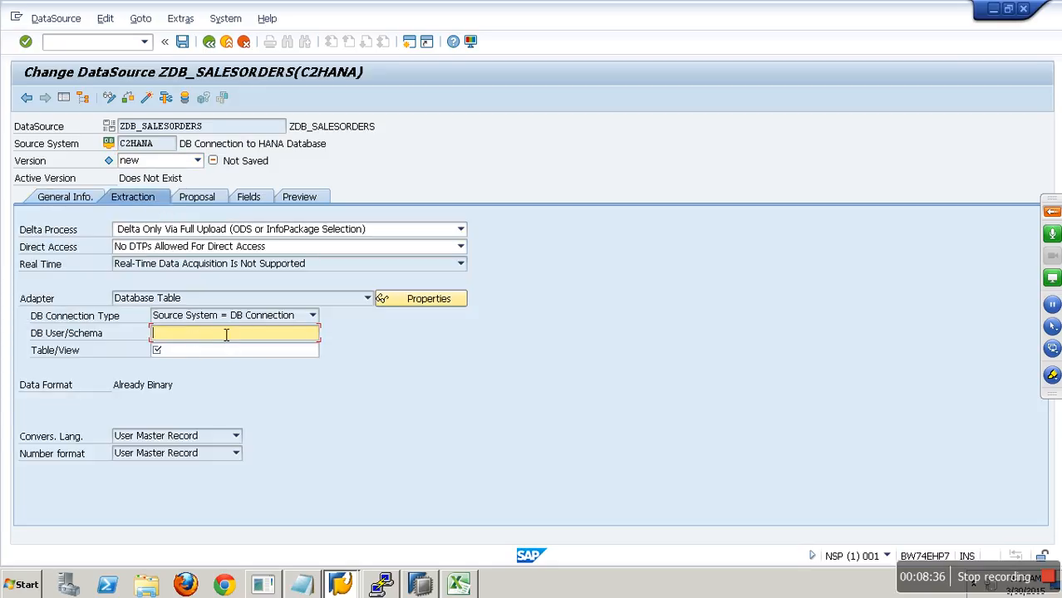
pyautogui.write('SHELL')
pyautogui.press('Tab')
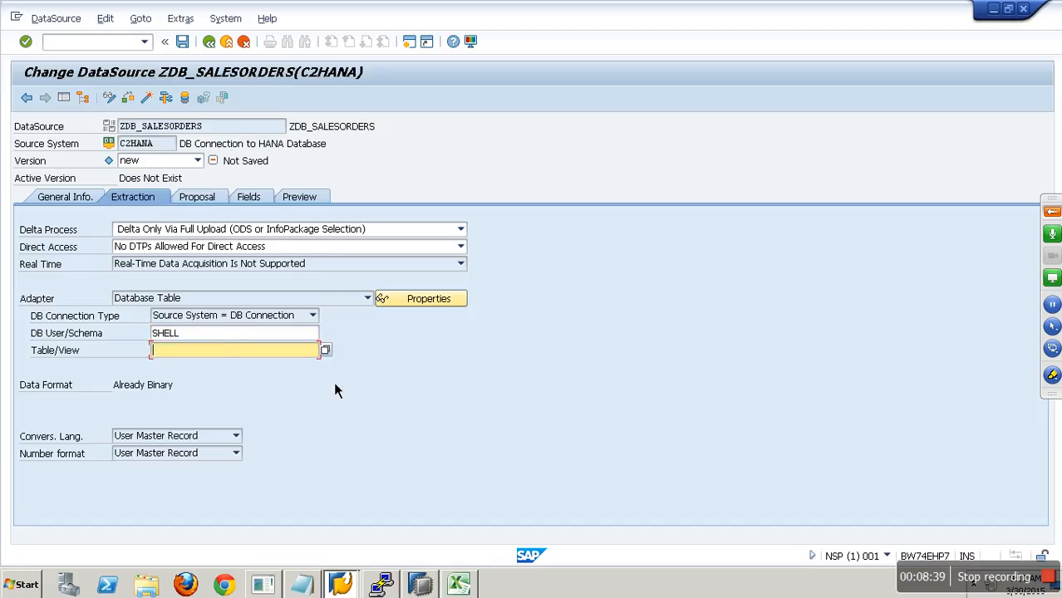
pyautogui.click(328, 353)
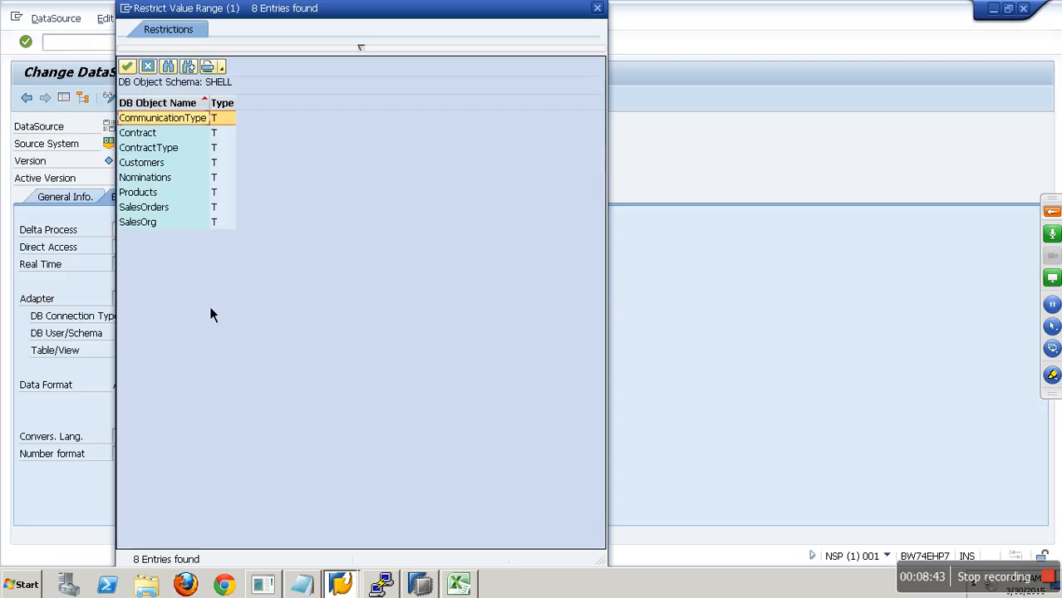
pyautogui.click(157, 214)
pyautogui.click(128, 68)
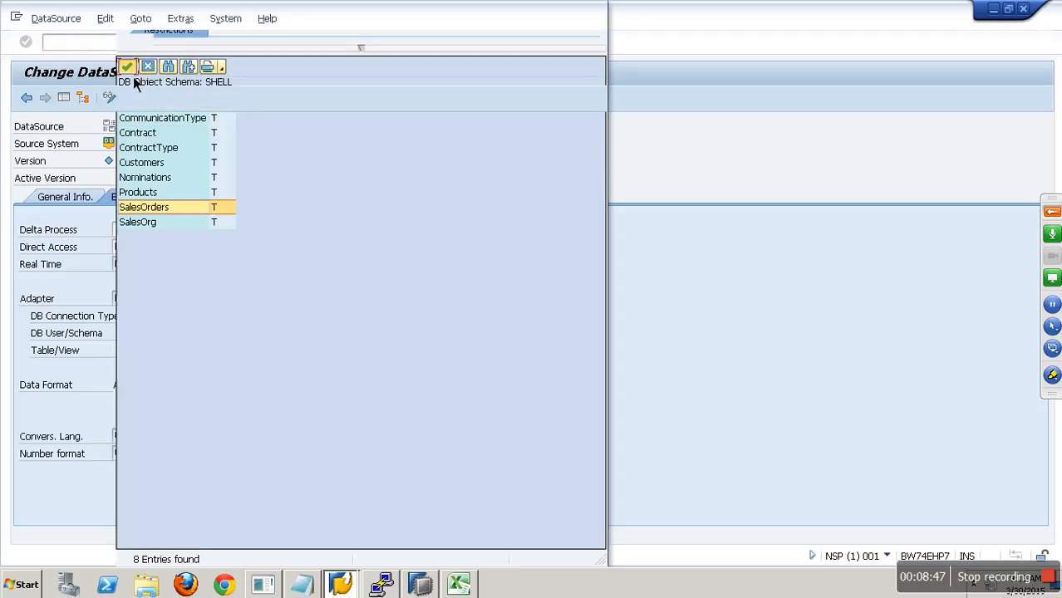
# Load the proposed fields from the SalesOrders table into the field list and activate the DataSource.
pyautogui.click(209, 205)
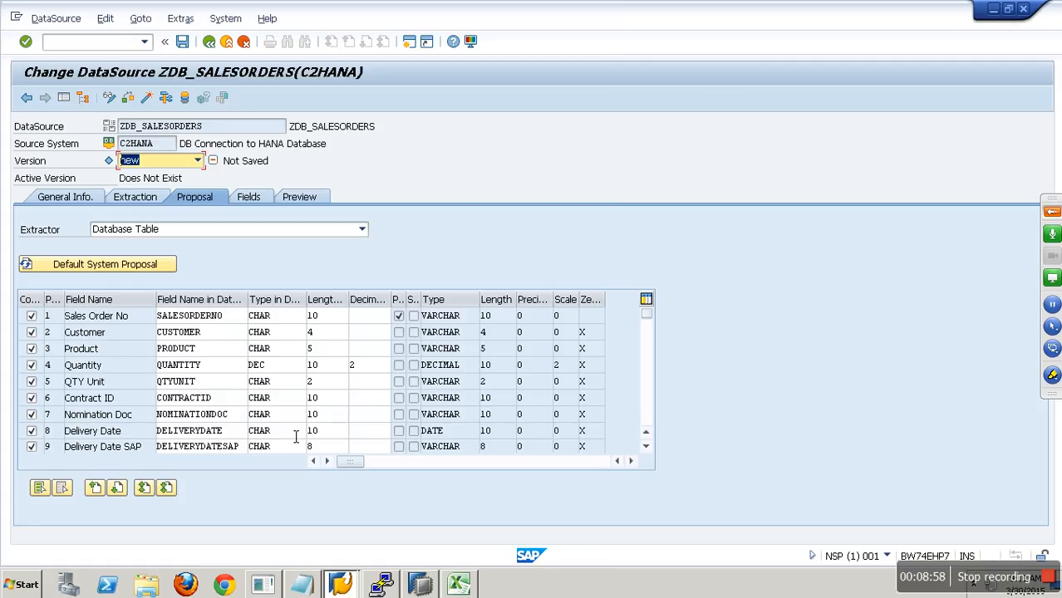
pyautogui.click(253, 201)
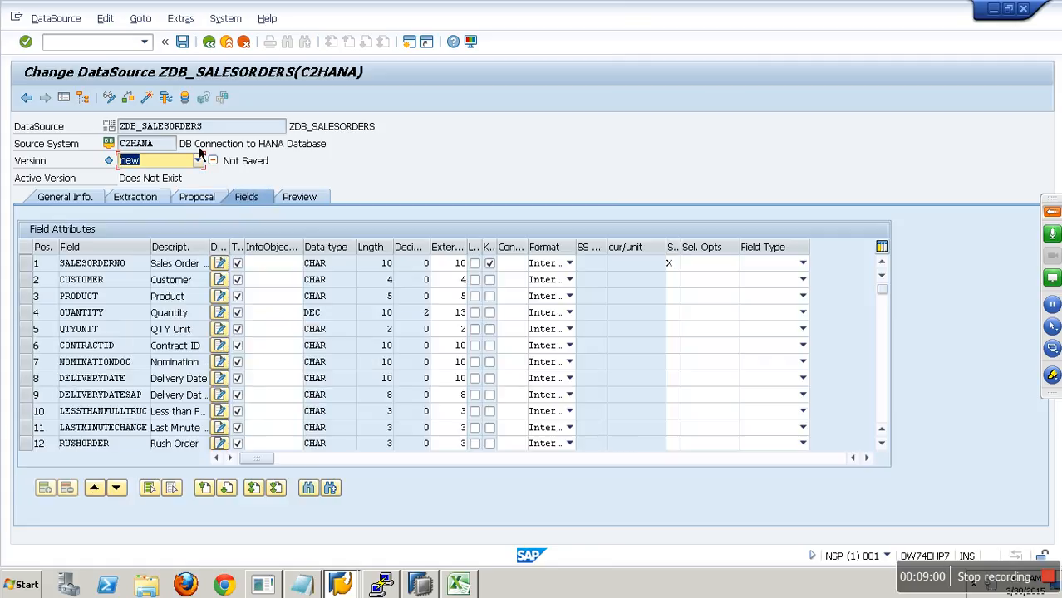
pyautogui.click(152, 100)
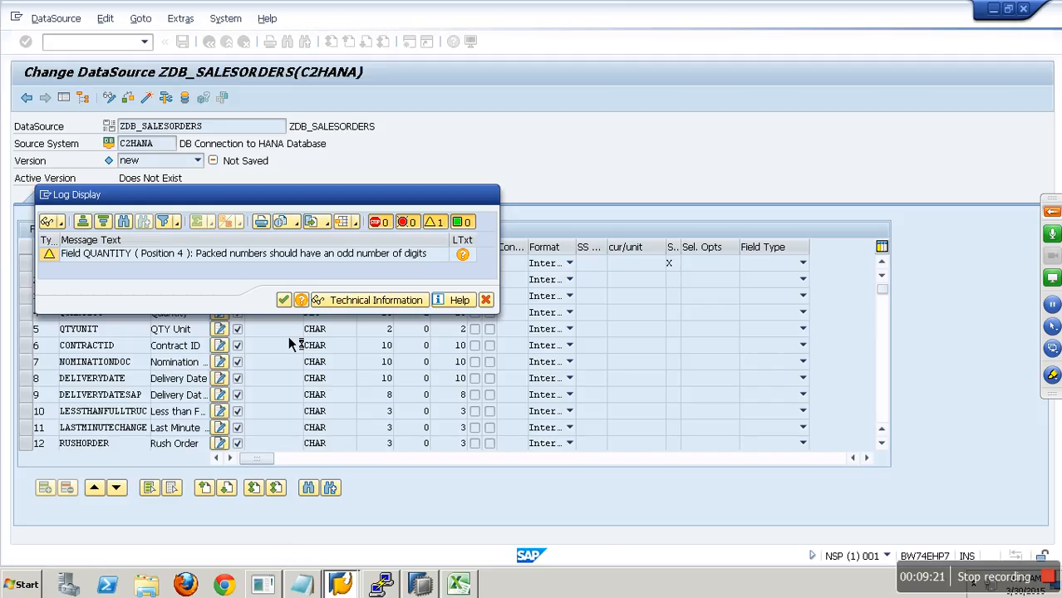
# Read the preview data of ZDB_SALESORDERS for 10000 records and leave the DataSource.
pyautogui.click(301, 197)
pyautogui.click(279, 231)
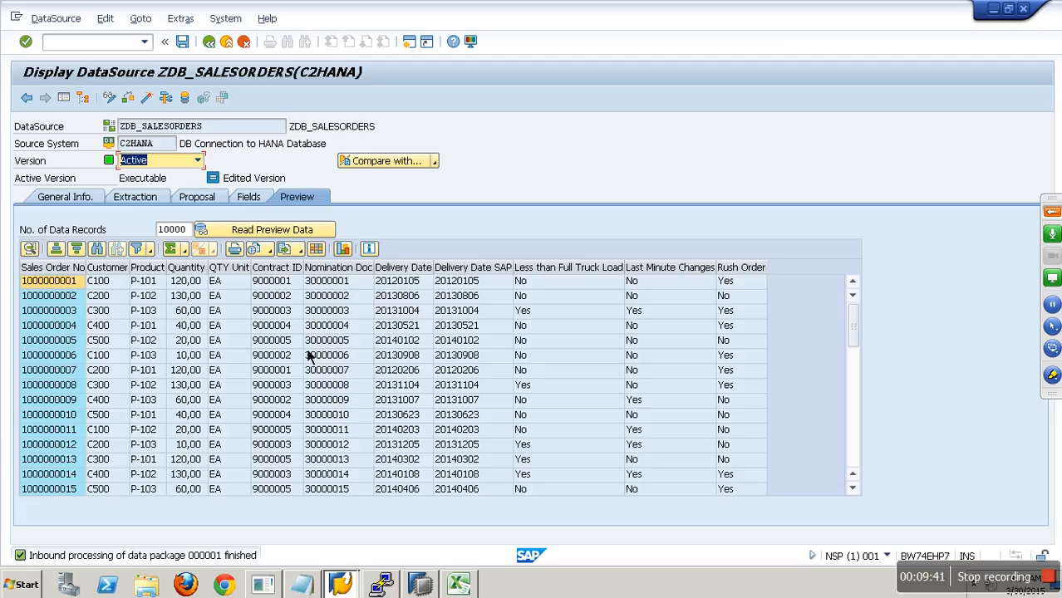
pyautogui.click(231, 48)
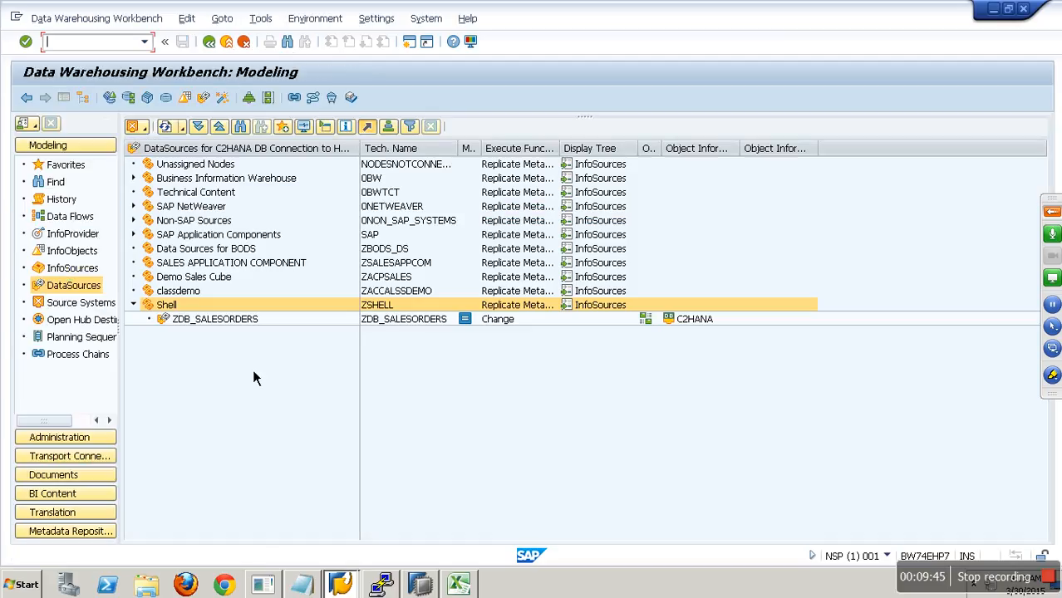
# Show the source systems overview again and open the list of installed programs.
pyautogui.click(83, 304)
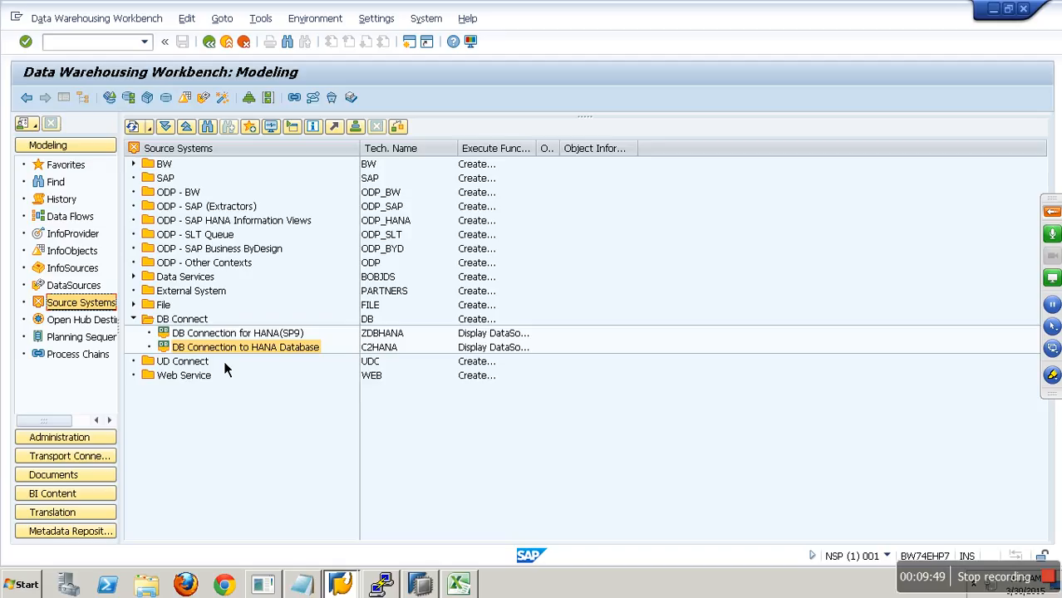
pyautogui.click(23, 585)
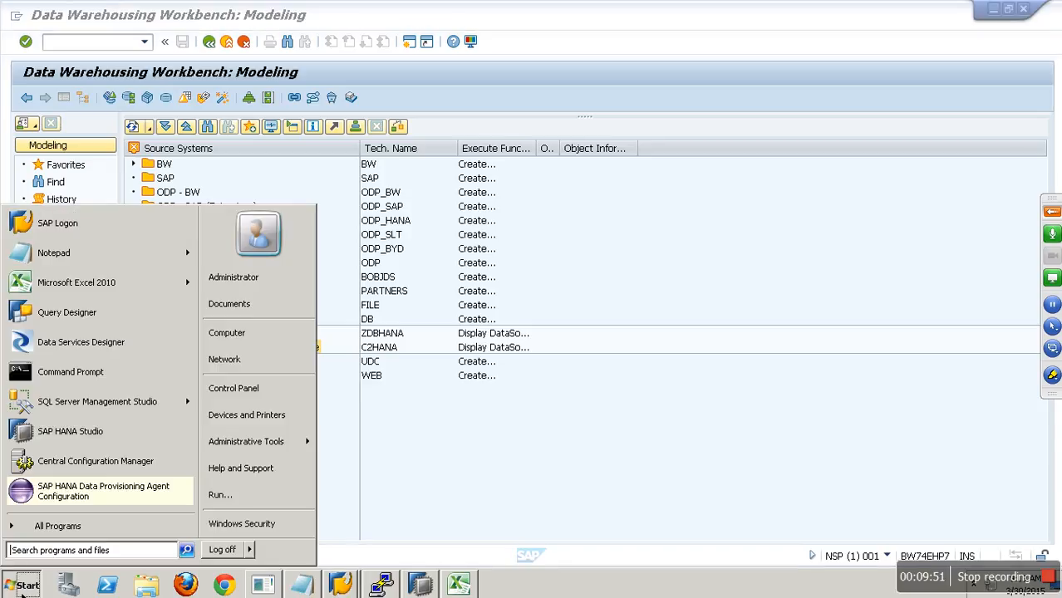